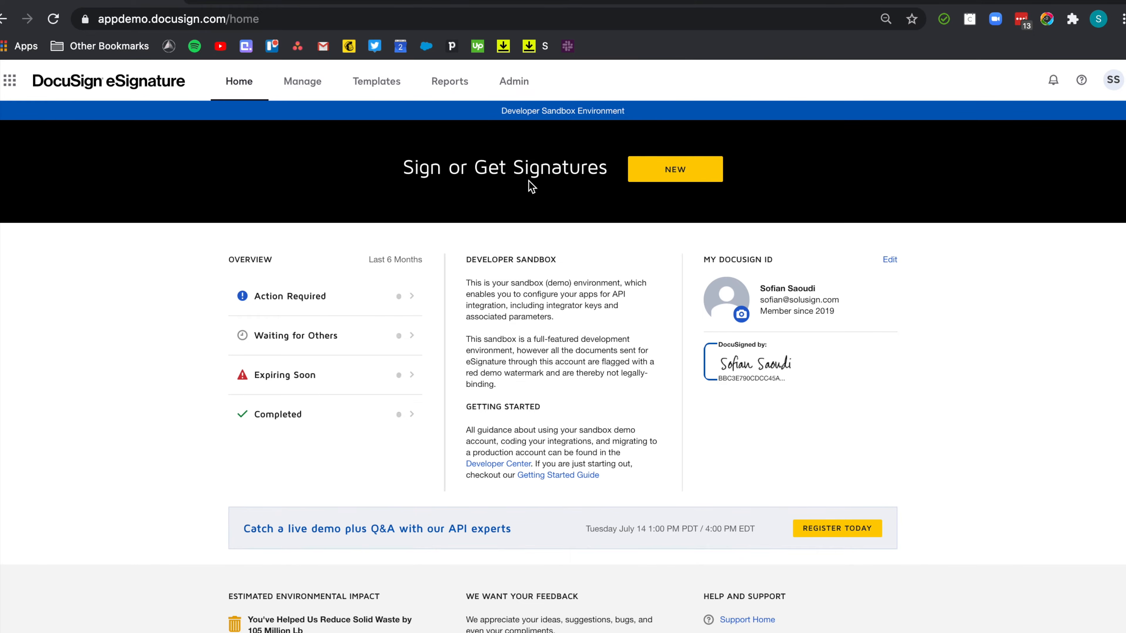
# Go to the Templates tab to show the My Templates list.
pyautogui.click(385, 89)
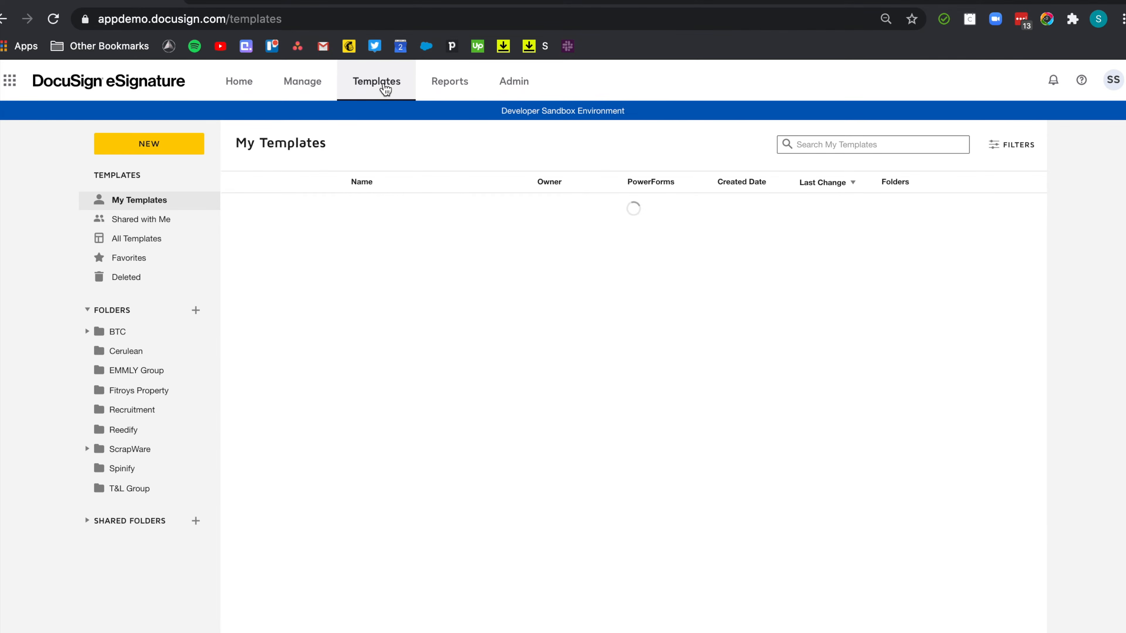
# Create a new template named 'Car rental application form'.
pyautogui.click(167, 146)
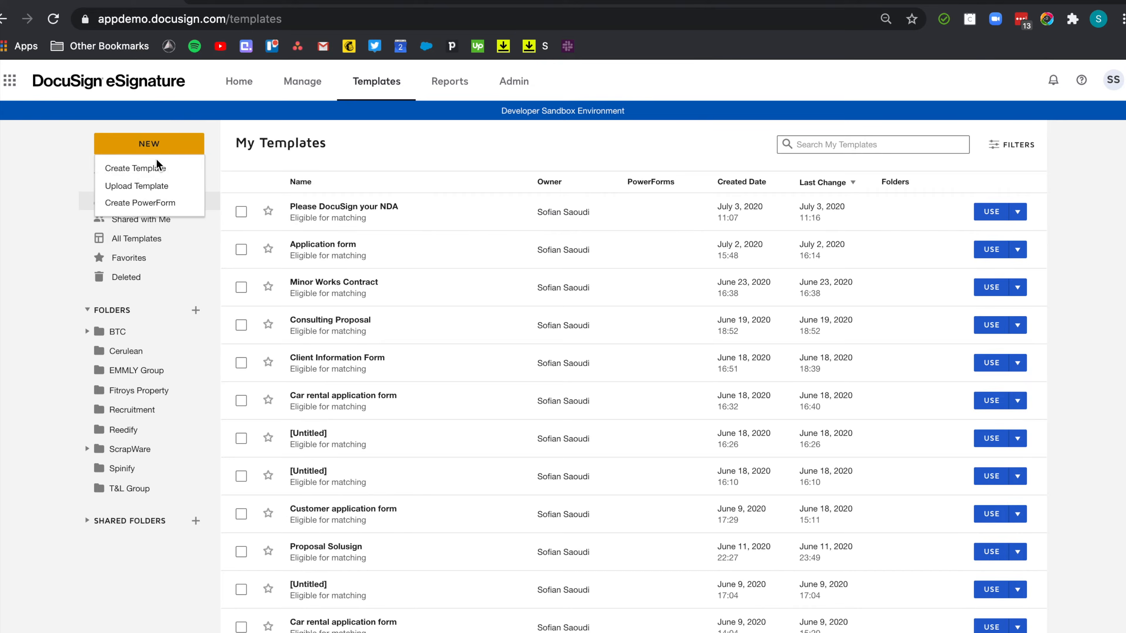
pyautogui.click(154, 171)
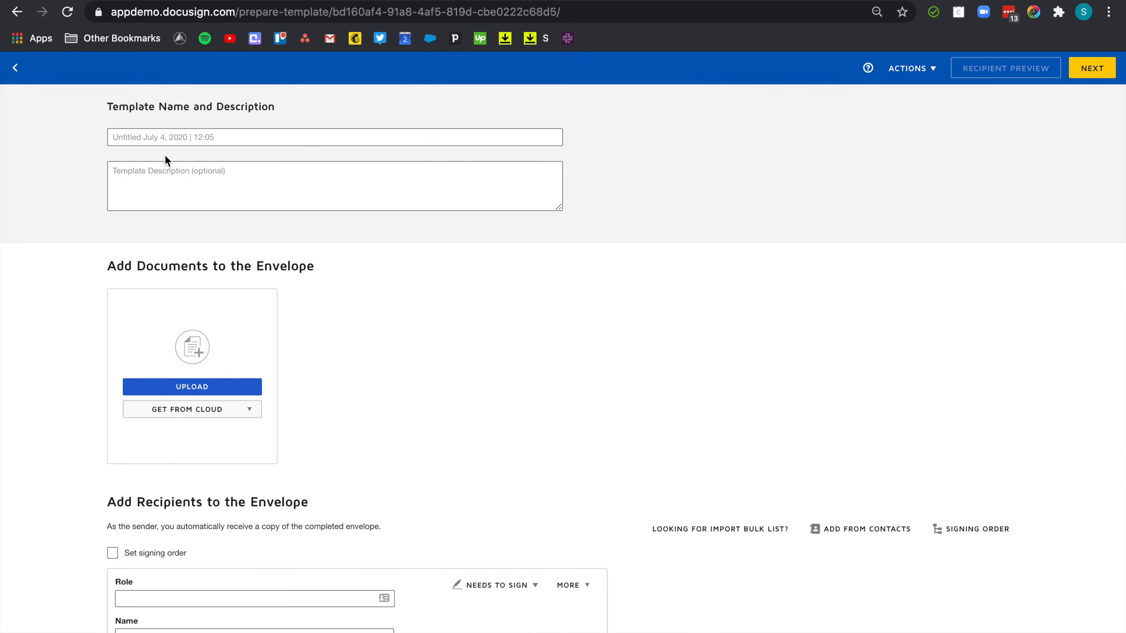
pyautogui.click(173, 138)
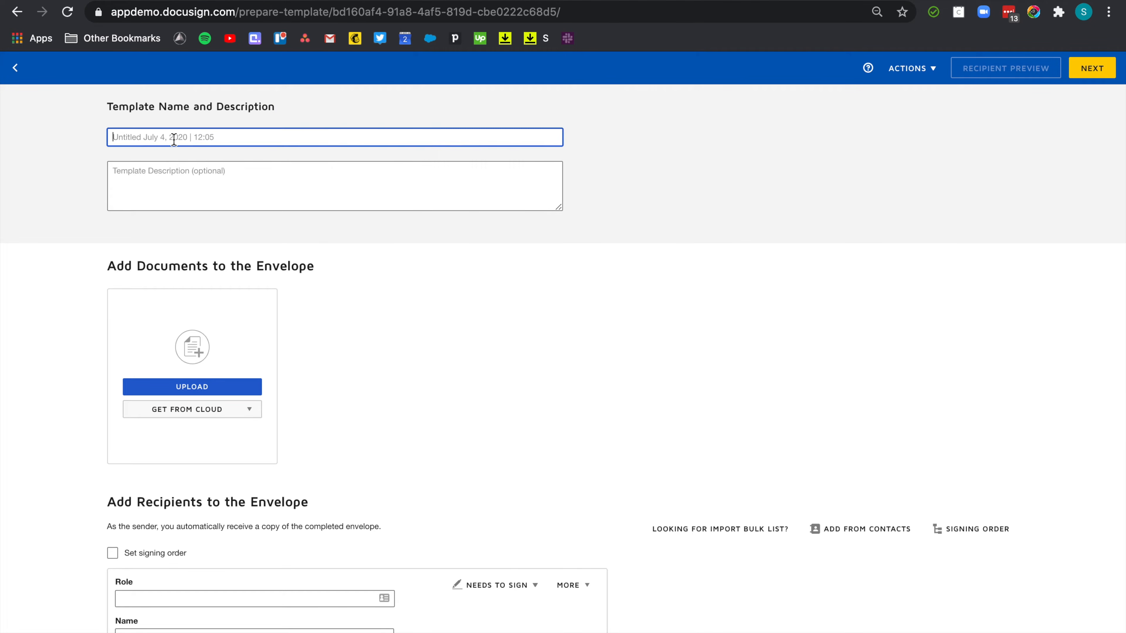
pyautogui.write('Car rental application form')
pyautogui.click(540, 362)
# Upload CAR_RENTAL_APPLICATION_FORM_simple.docx.pdf into the template.
pyautogui.click(169, 387)
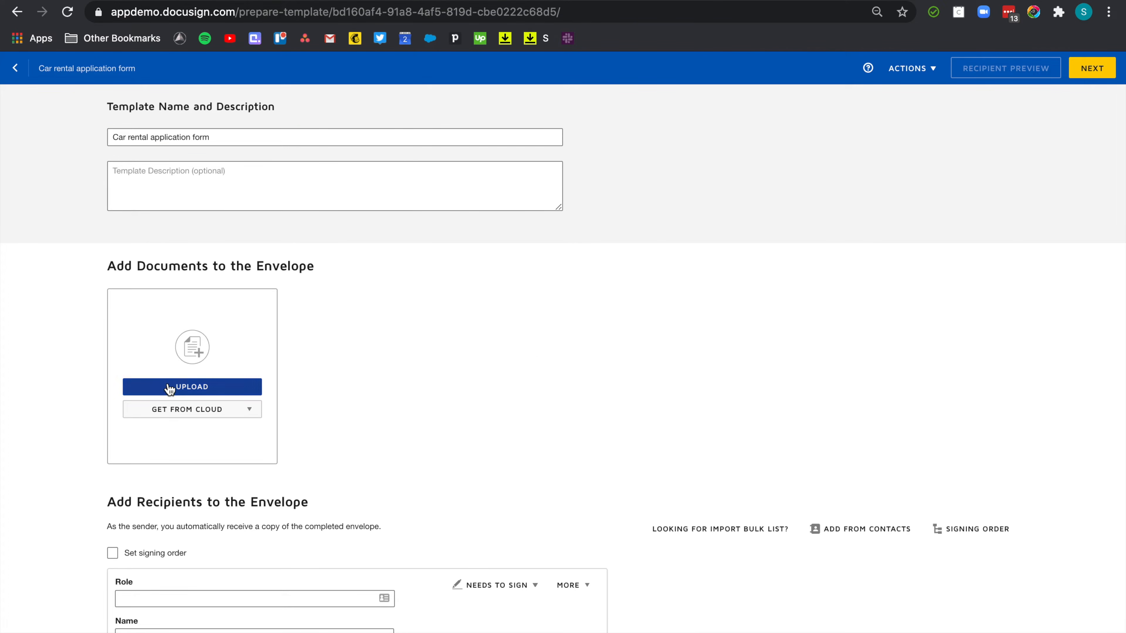
pyautogui.click(461, 5)
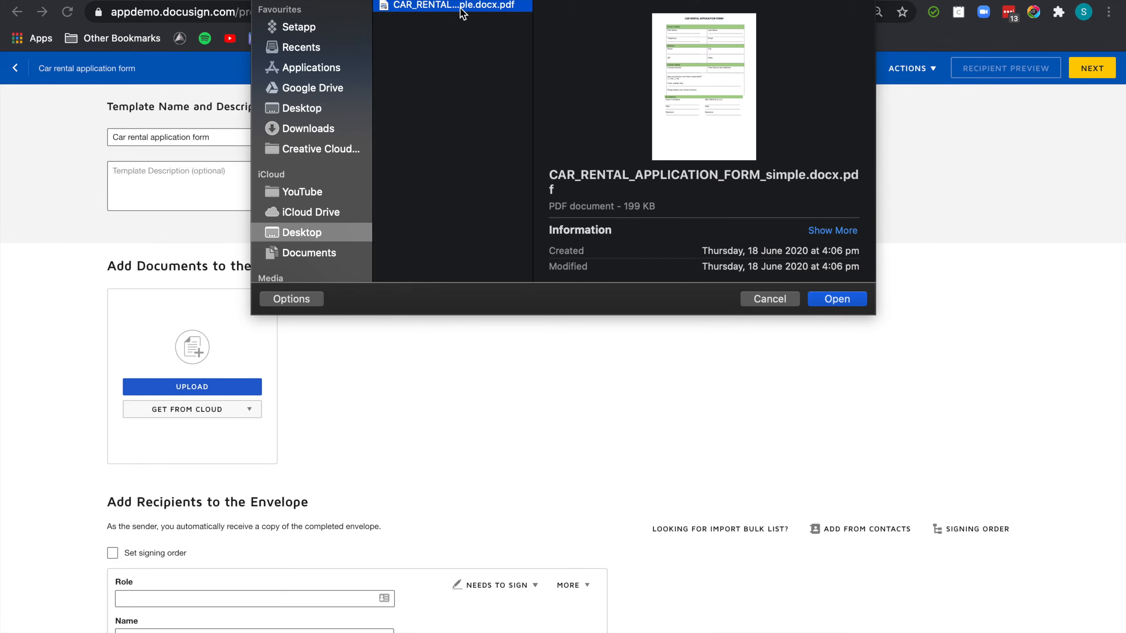
pyautogui.click(845, 305)
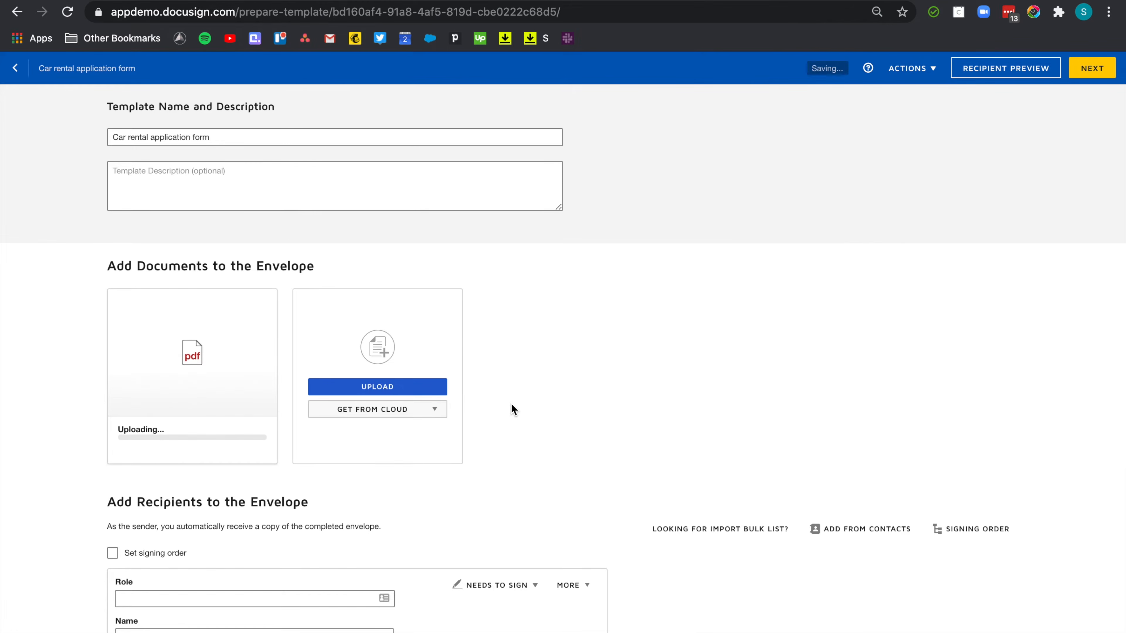
pyautogui.scroll(-5, 511, 403)
# Give the first recipient the role Customer and turn on Set signing order.
pyautogui.scroll(-1, 513, 411)
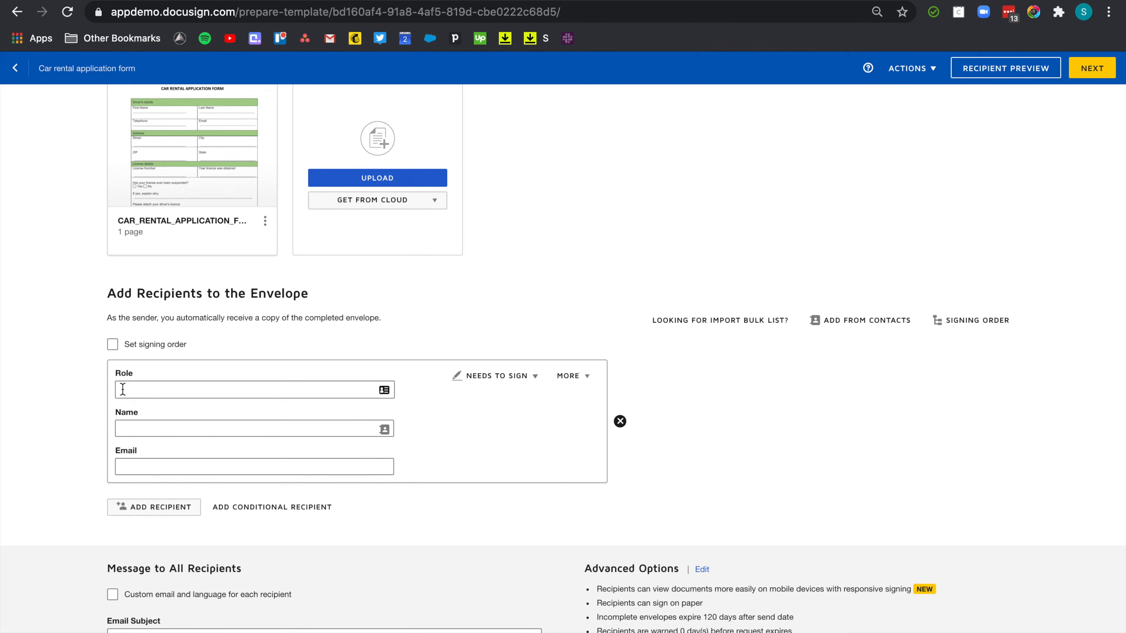
pyautogui.click(165, 390)
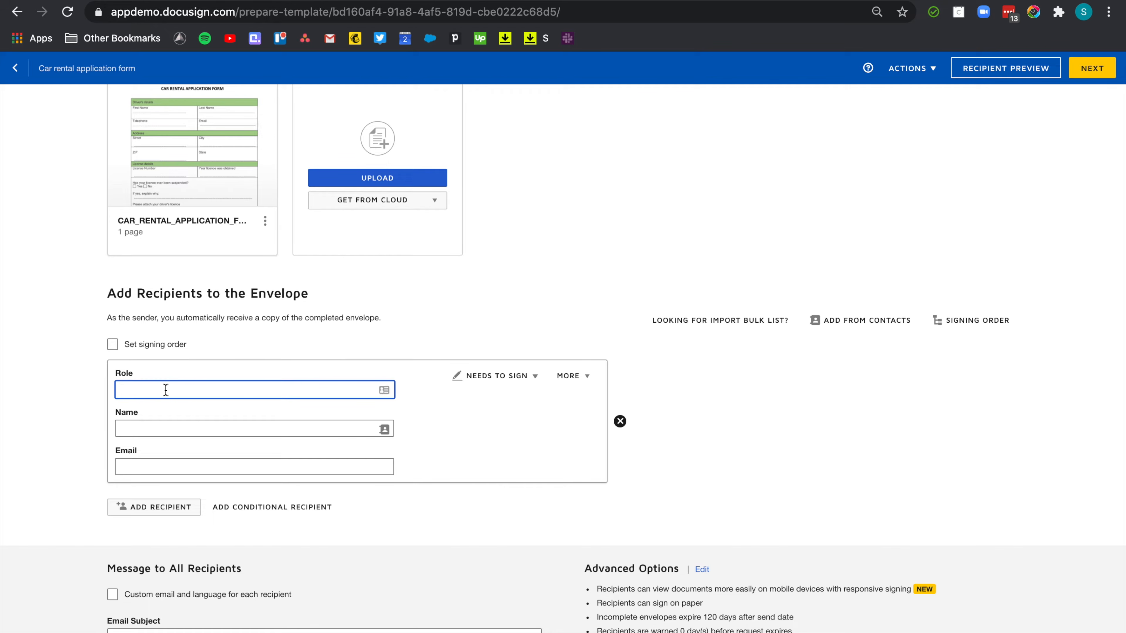
pyautogui.write('Customer')
pyautogui.click(112, 345)
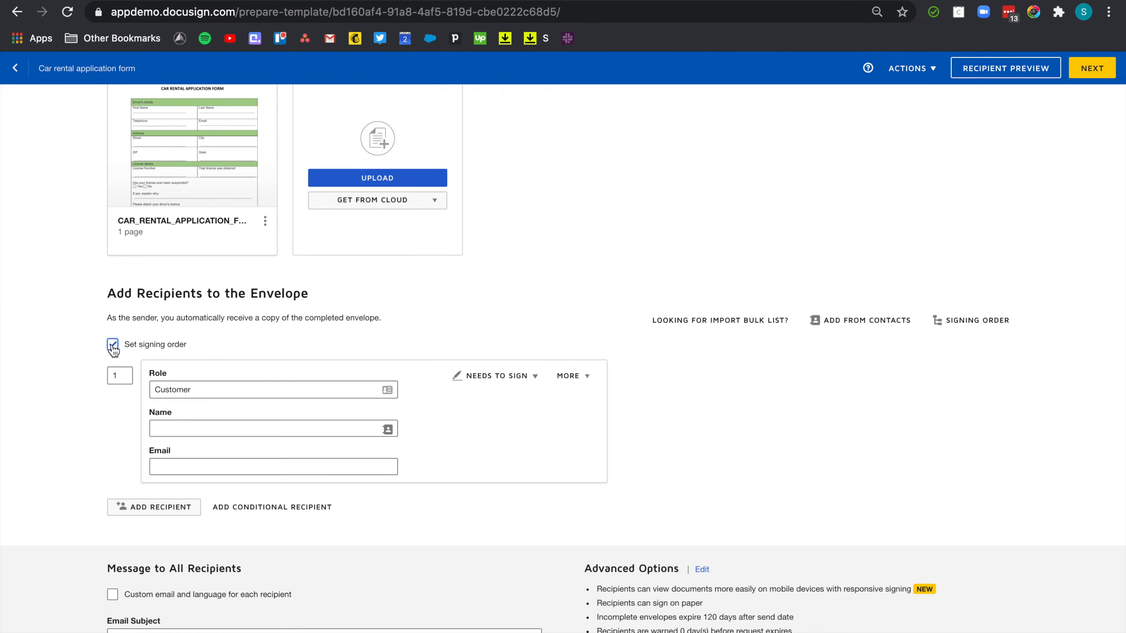
pyautogui.click(530, 378)
pyautogui.click(411, 380)
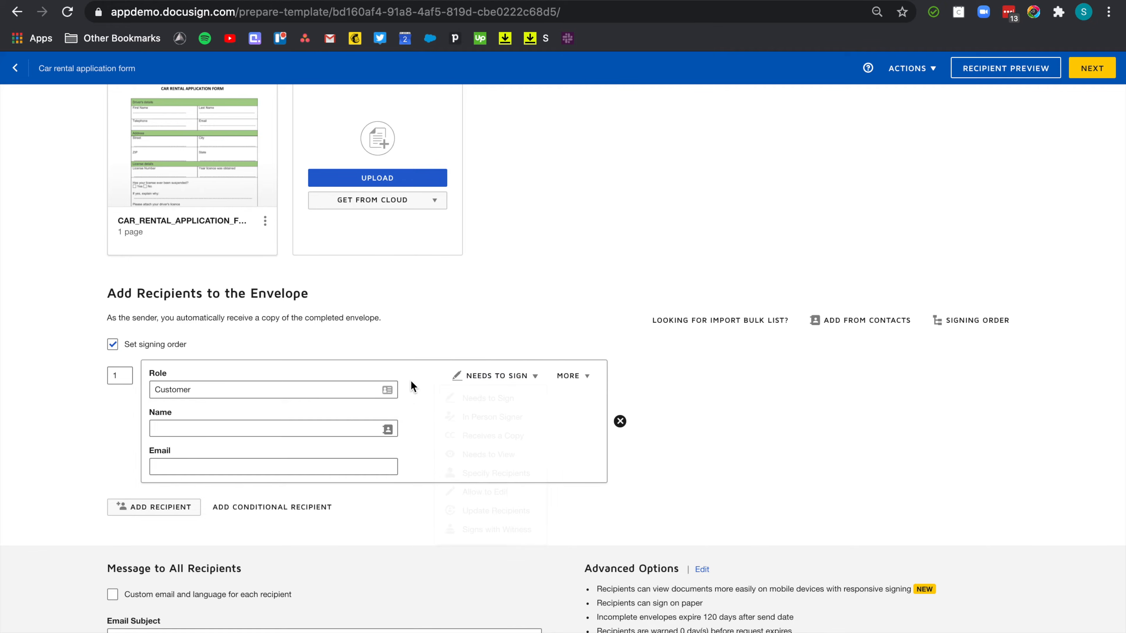
# Add a second recipient filled in from your own suggested contact.
pyautogui.click(145, 509)
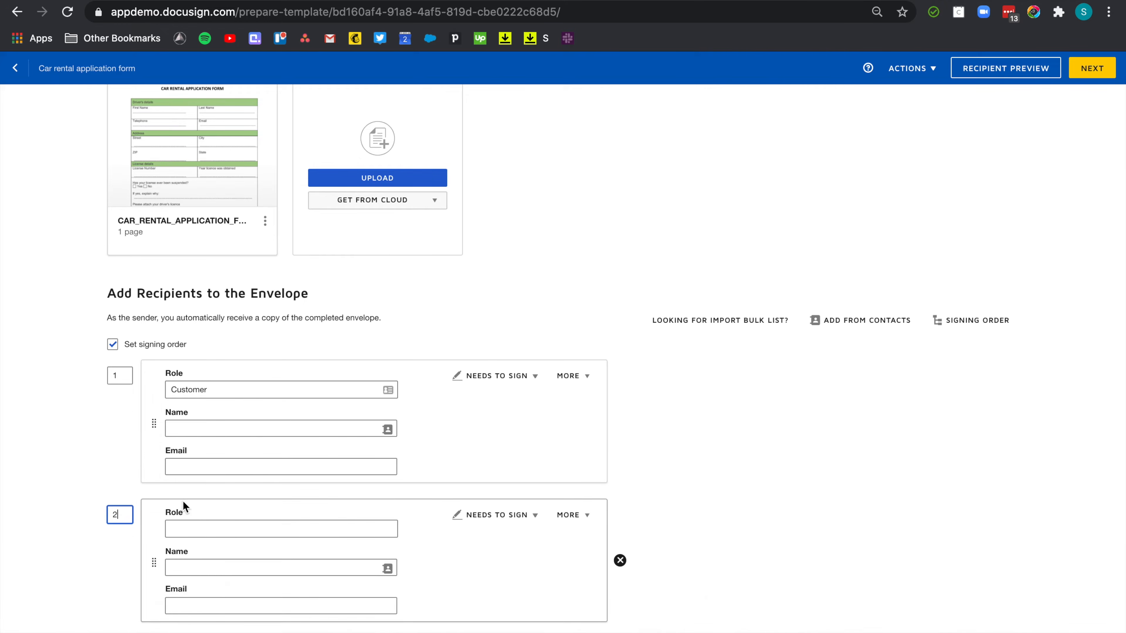
pyautogui.scroll(-2, 182, 500)
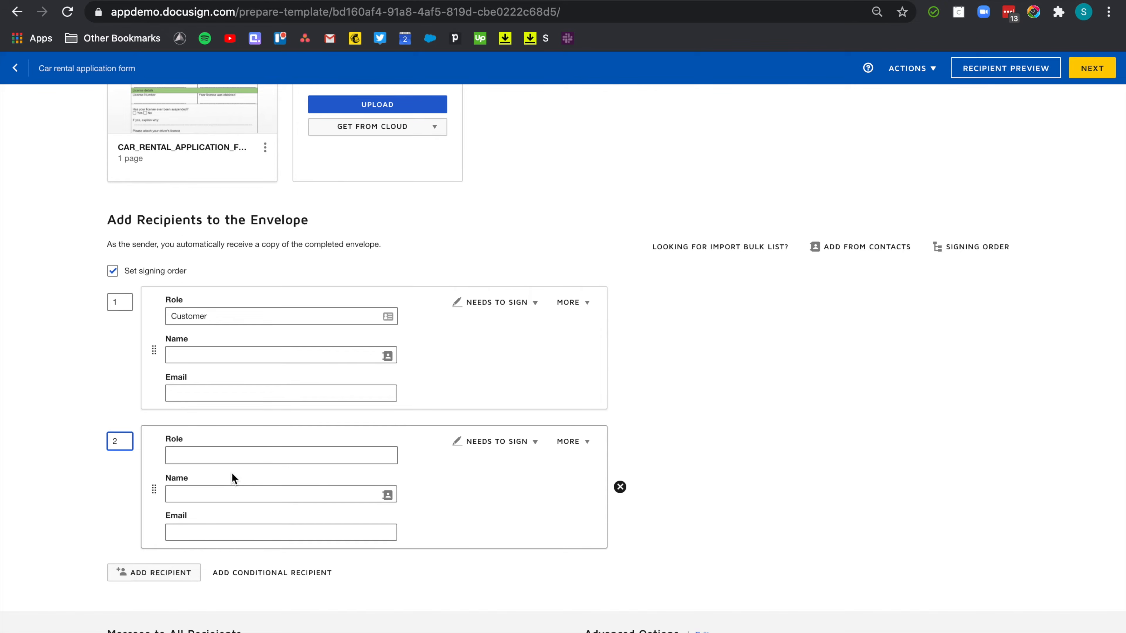
pyautogui.click(224, 495)
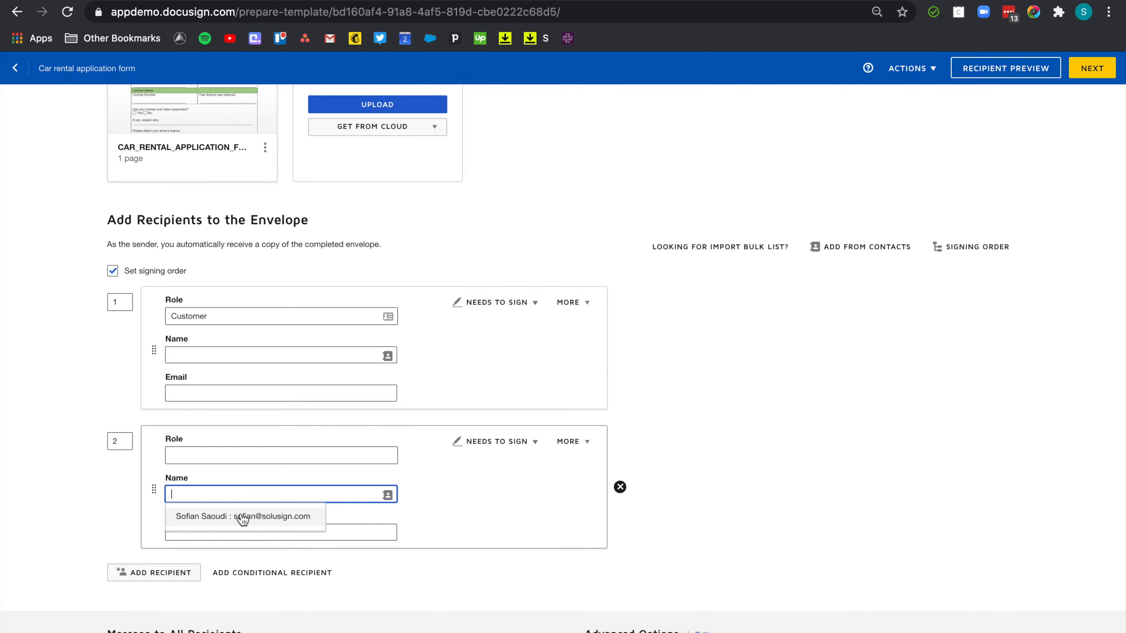
pyautogui.click(207, 522)
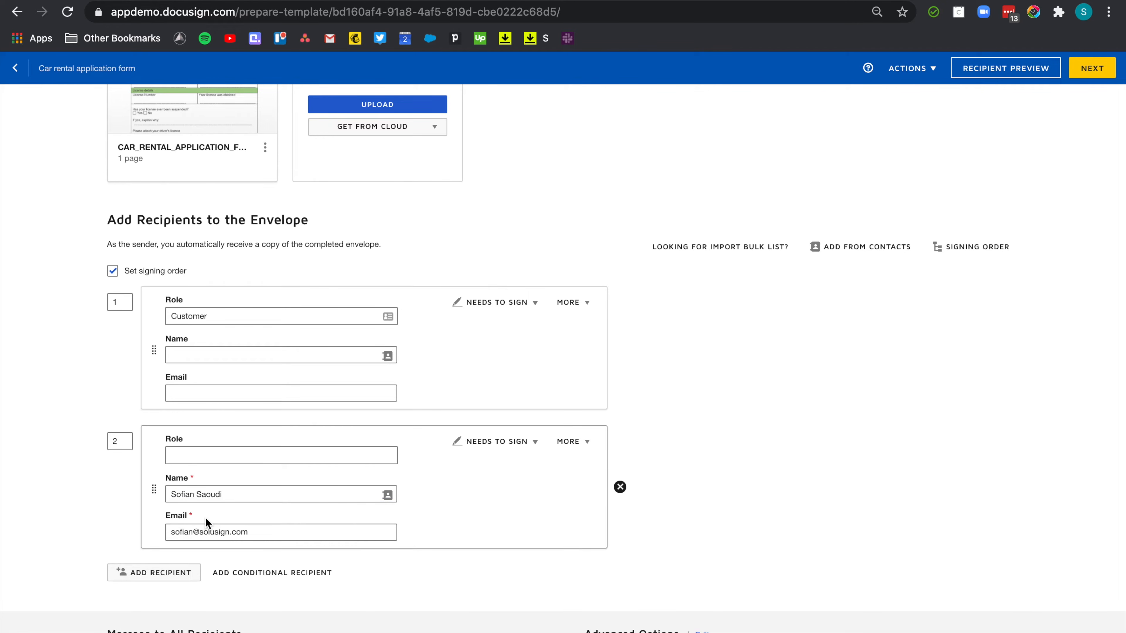
pyautogui.scroll(-2, 460, 536)
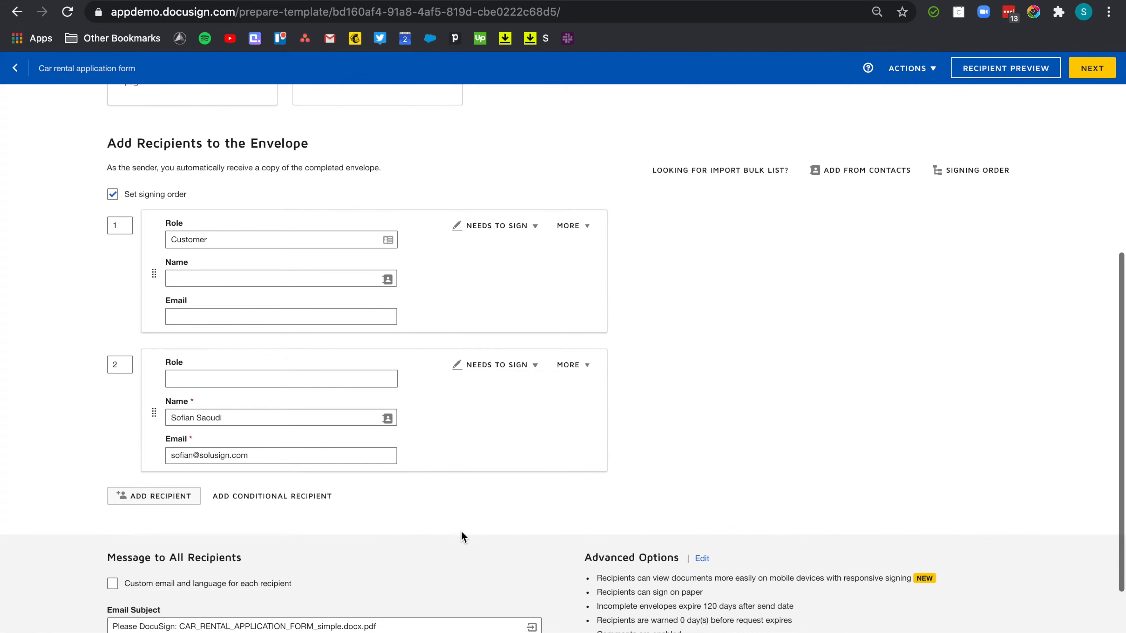
# Add Accounts Team with the team's e-mail as a third recipient set to Receives a Copy.
pyautogui.click(174, 501)
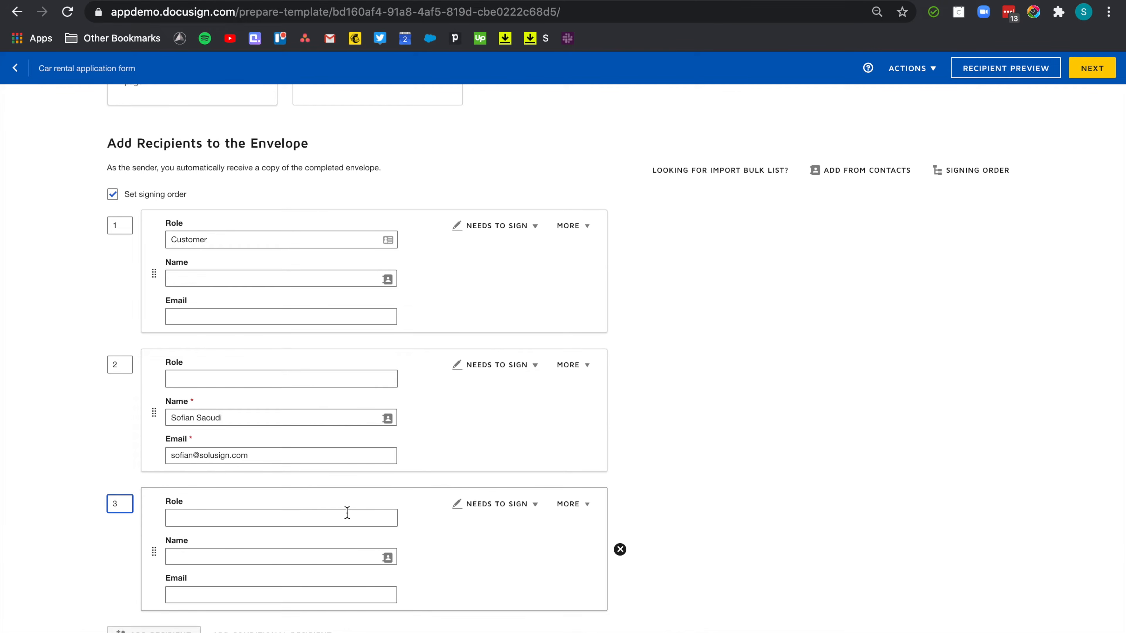
pyautogui.scroll(-1, 348, 513)
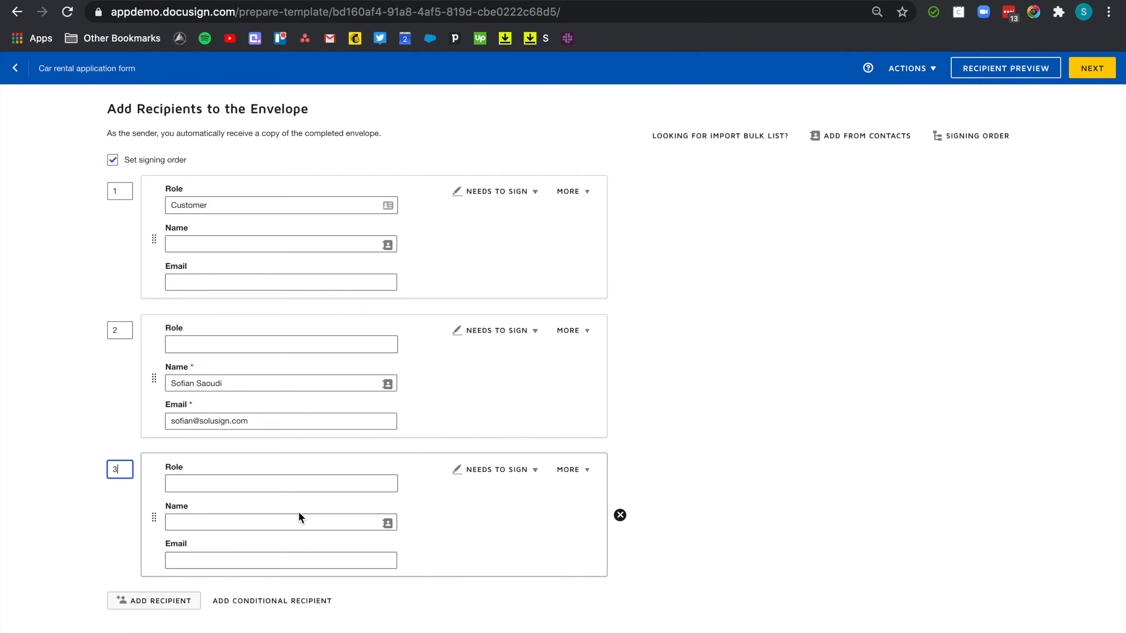
pyautogui.click(225, 525)
pyautogui.write('Account')
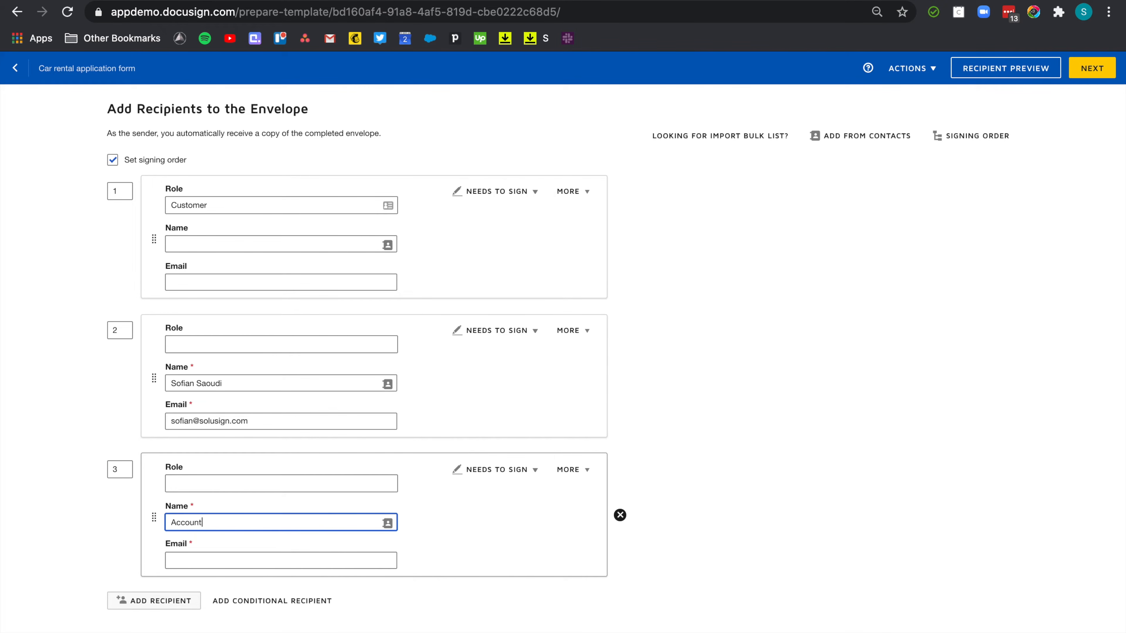
pyautogui.write('s Team')
pyautogui.click(260, 559)
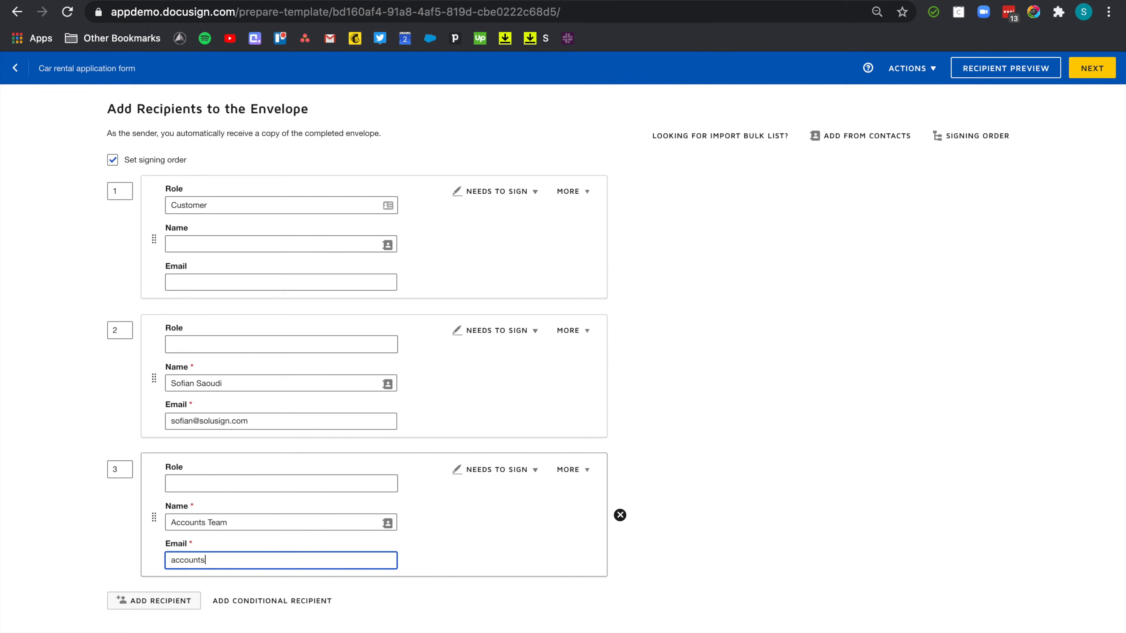
pyautogui.click(500, 473)
pyautogui.click(483, 530)
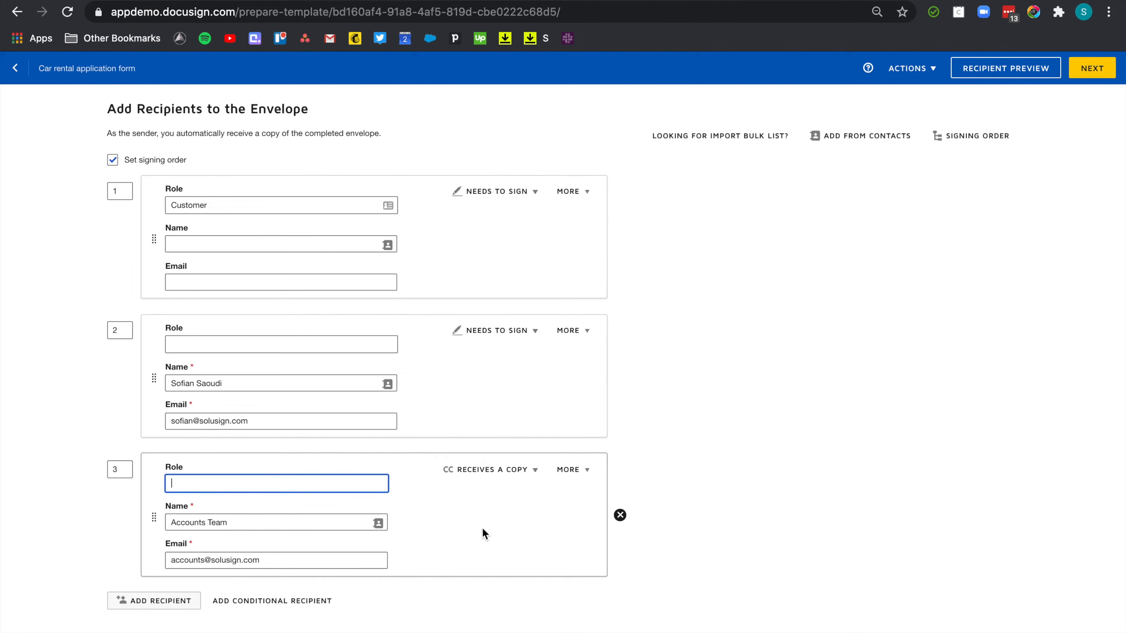
pyautogui.scroll(-3, 561, 358)
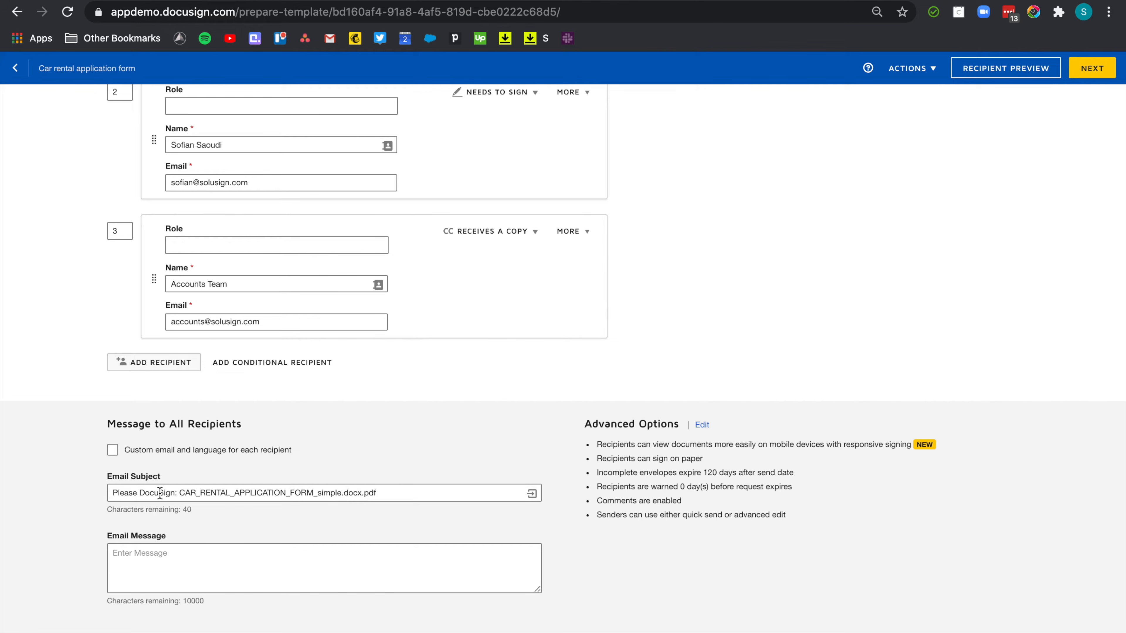
# Use separate emails per recipient and set Customer's subject to 'Please DocuSign your car rental application'.
pyautogui.click(112, 450)
pyautogui.scroll(-4, 230, 490)
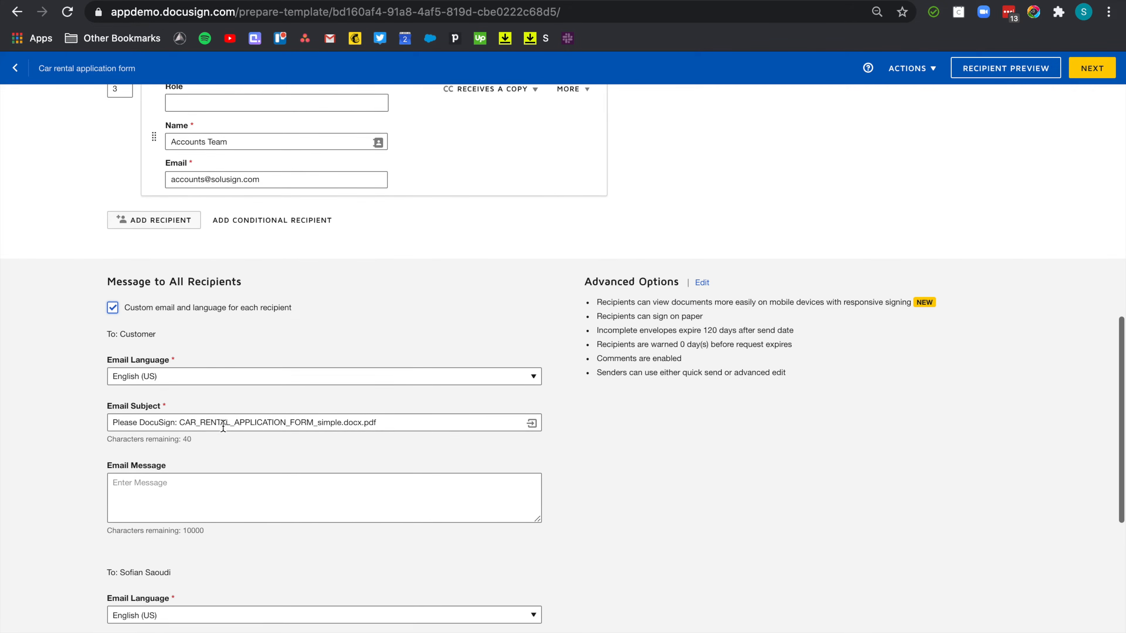
pyautogui.scroll(-2, 230, 443)
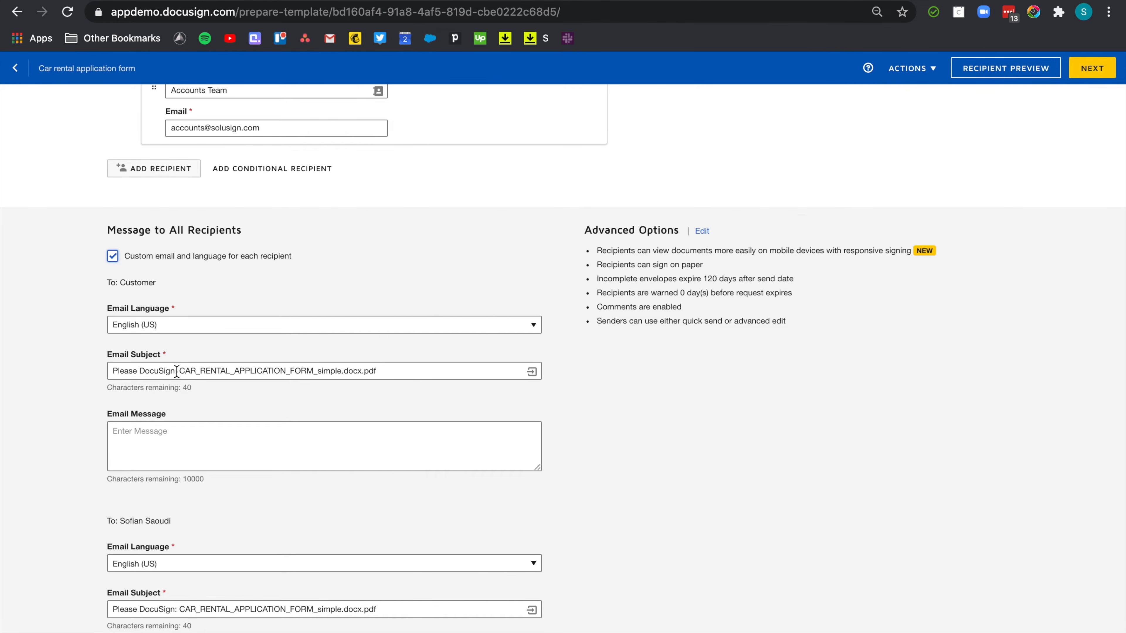
pyautogui.moveTo(175, 371); pyautogui.dragTo(395, 369)
pyautogui.press('BackSpace')
pyautogui.write('your car rental application')
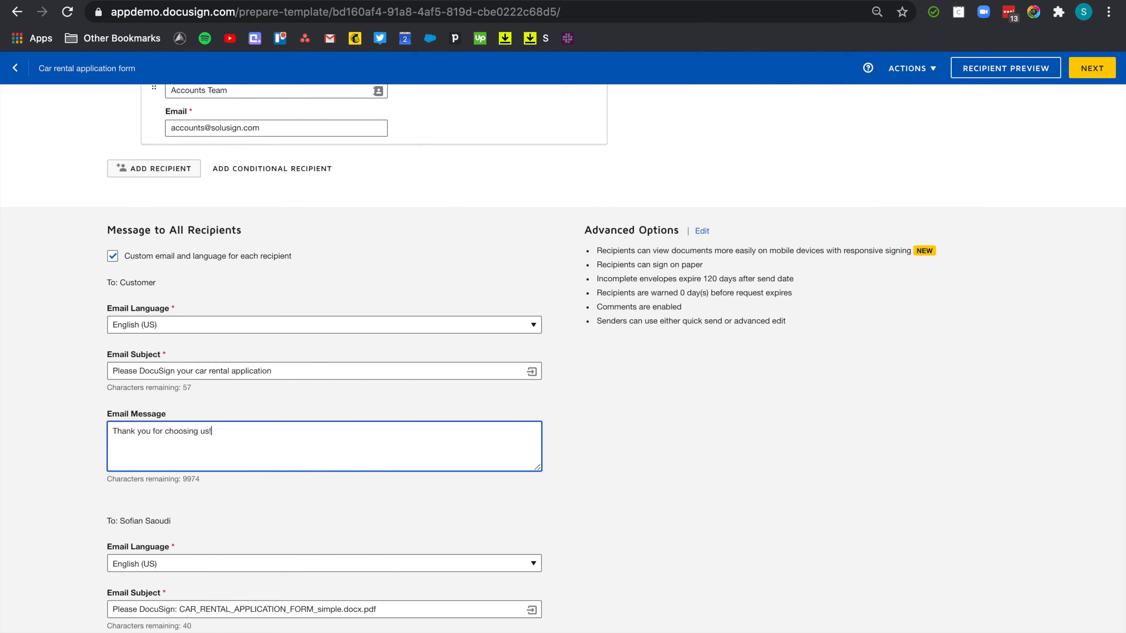
pyautogui.scroll(-5, 547, 478)
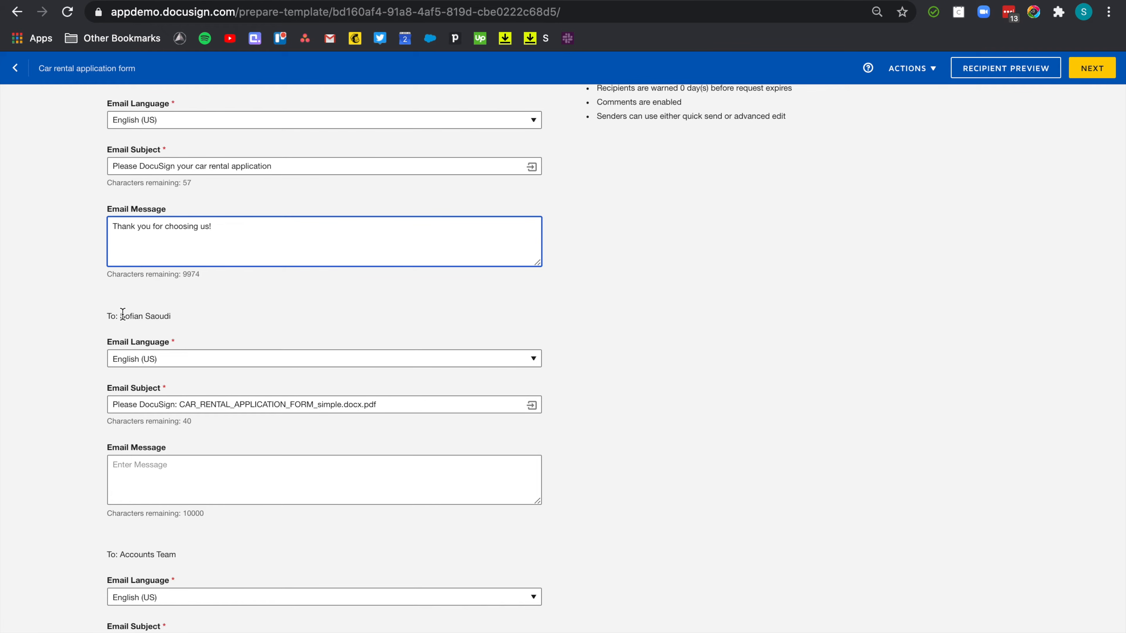
# Replace the file name in the second recipient's subject with the Customer's Name placeholder.
pyautogui.moveTo(179, 405); pyautogui.dragTo(383, 405)
pyautogui.press('BackSpace')
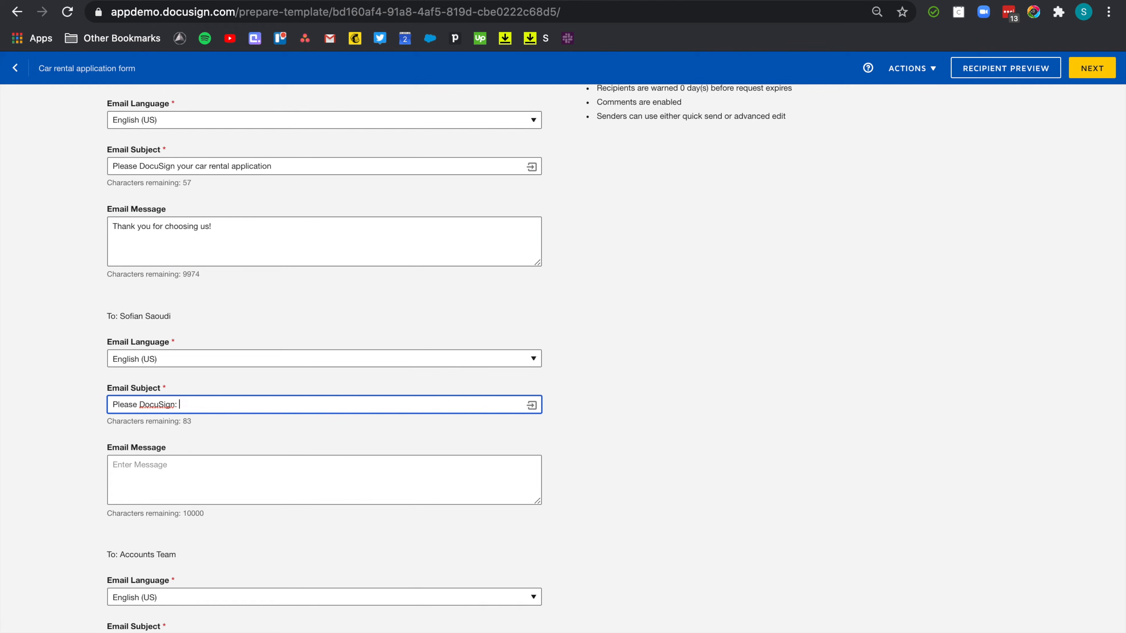
pyautogui.click(532, 405)
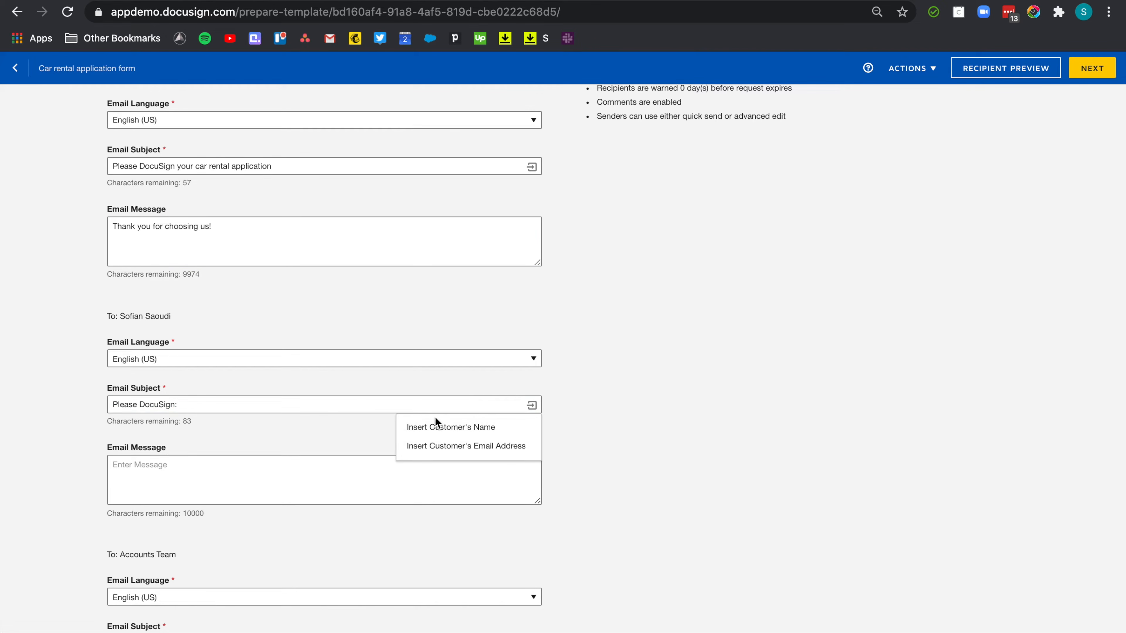
pyautogui.click(463, 429)
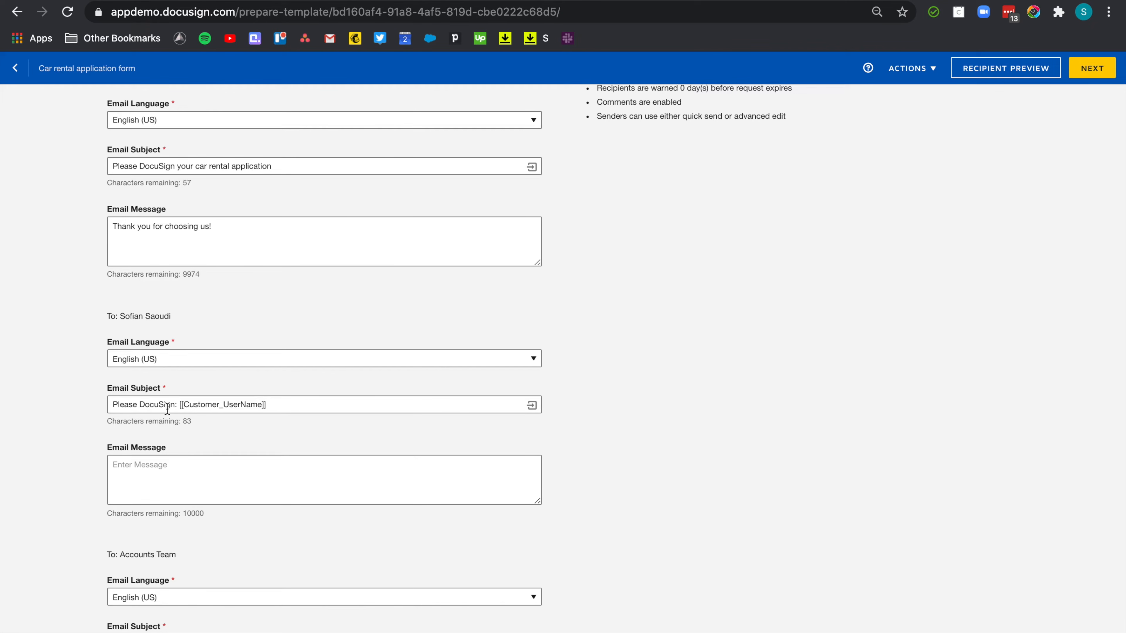
pyautogui.scroll(15, 313, 364)
pyautogui.scroll(-2, 314, 362)
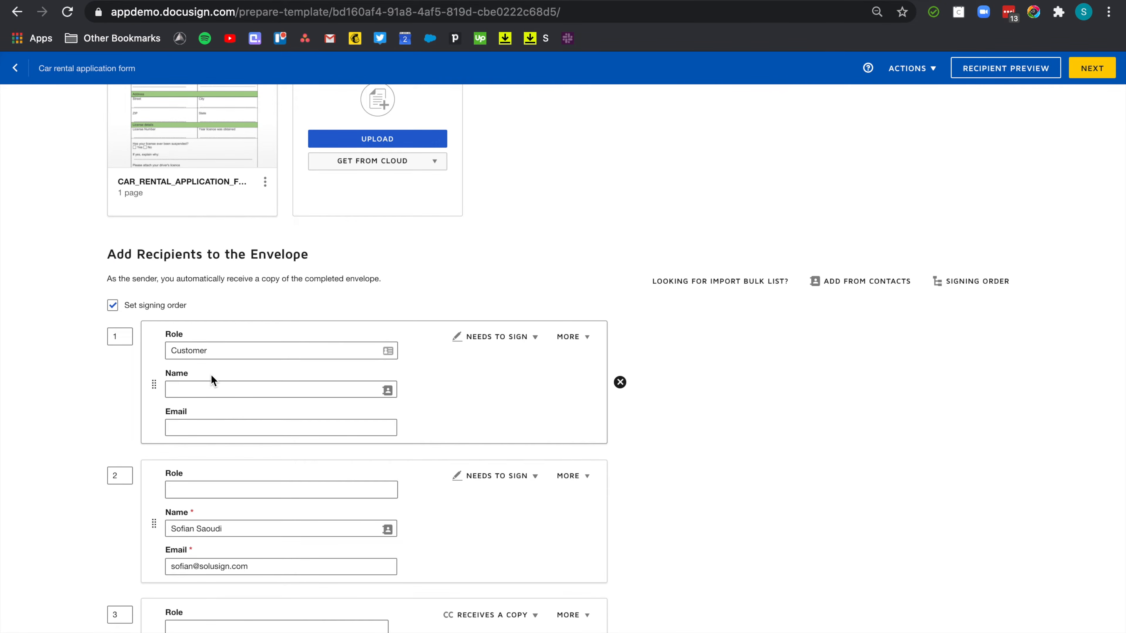
pyautogui.scroll(-18, 383, 405)
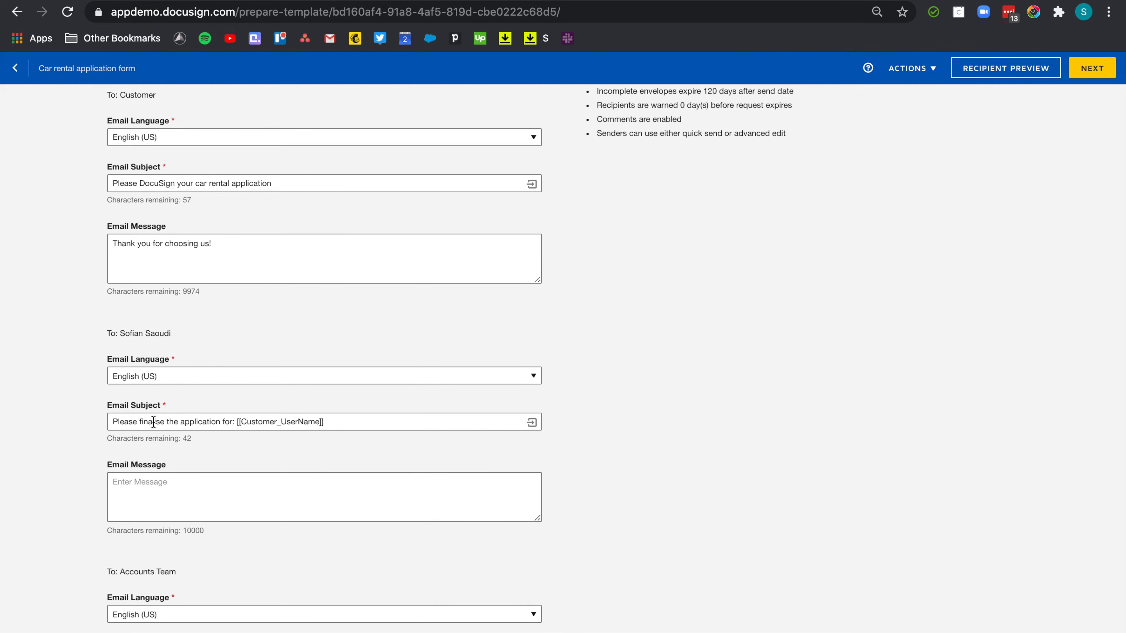
pyautogui.scroll(-5, 207, 428)
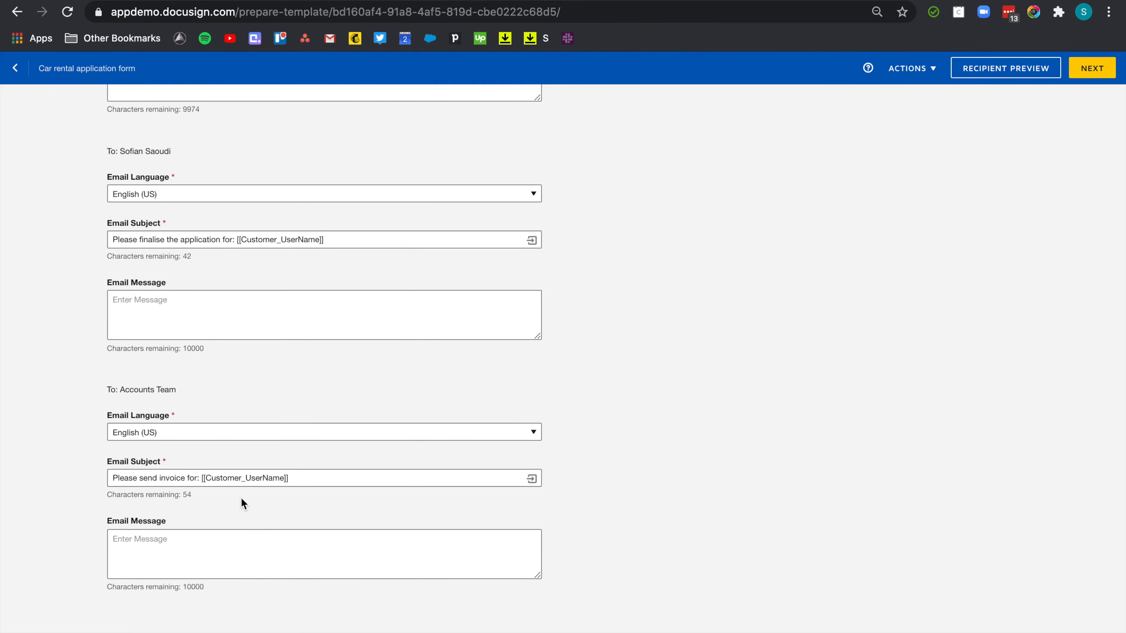
pyautogui.scroll(10, 532, 444)
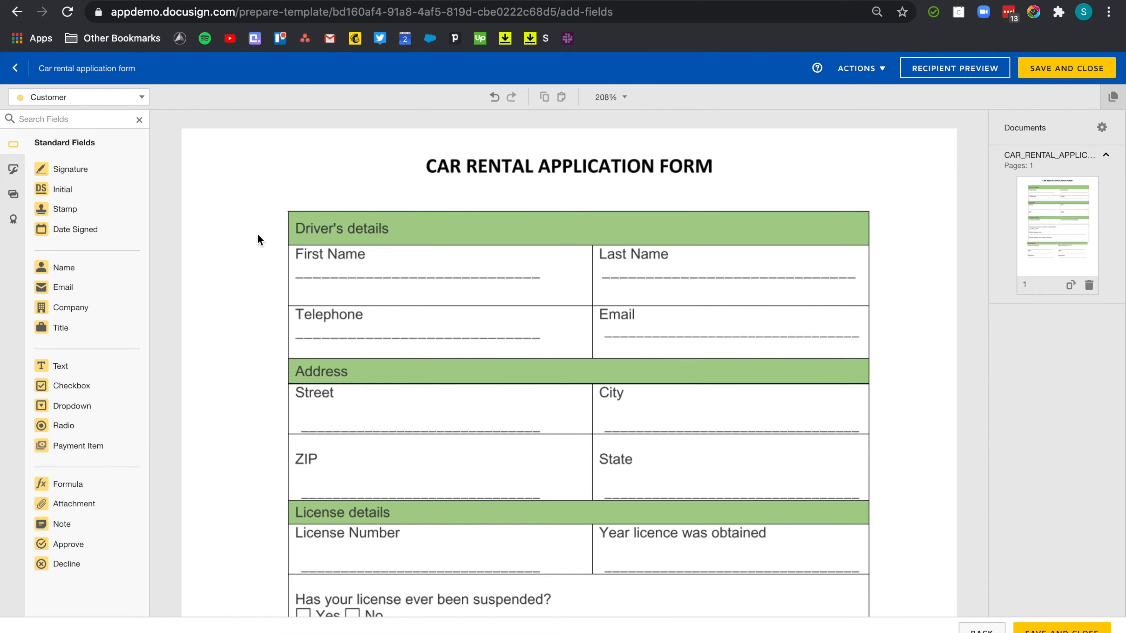
# Place Customer First Name and Last Name fields on their form lines.
pyautogui.moveTo(76, 269); pyautogui.dragTo(296, 272)
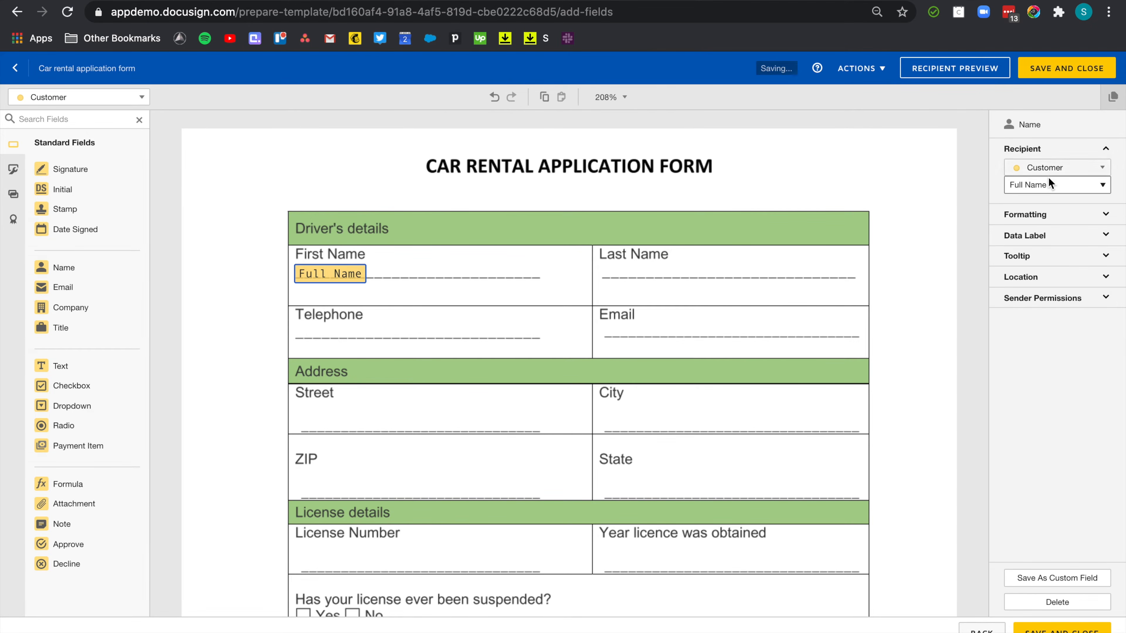
pyautogui.click(1048, 183)
pyautogui.click(526, 292)
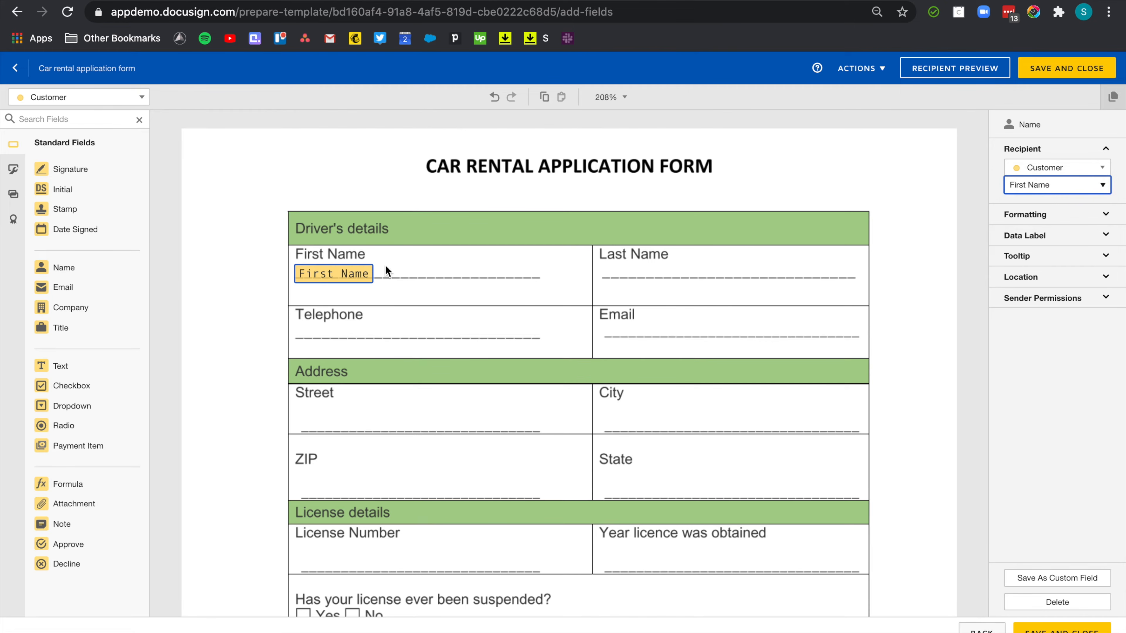
pyautogui.moveTo(92, 267); pyautogui.dragTo(603, 271)
pyautogui.click(1020, 187)
pyautogui.click(1032, 207)
pyautogui.click(463, 320)
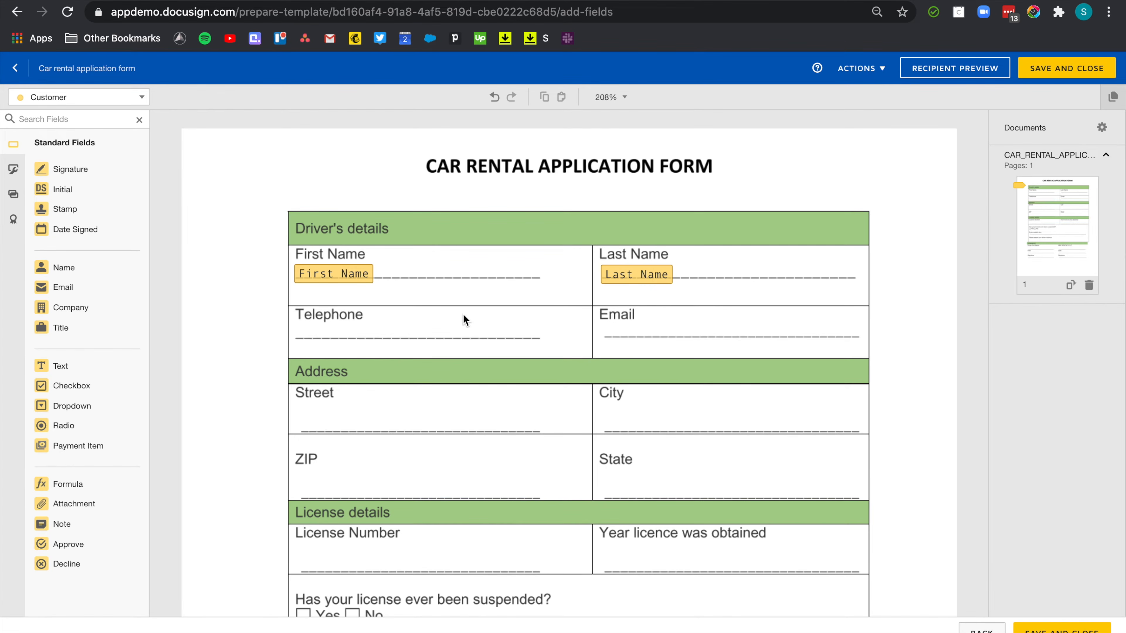
# Add Telephone and Email fields, and limit the ZIP field to 5 characters with validation.
pyautogui.moveTo(119, 366); pyautogui.dragTo(293, 327)
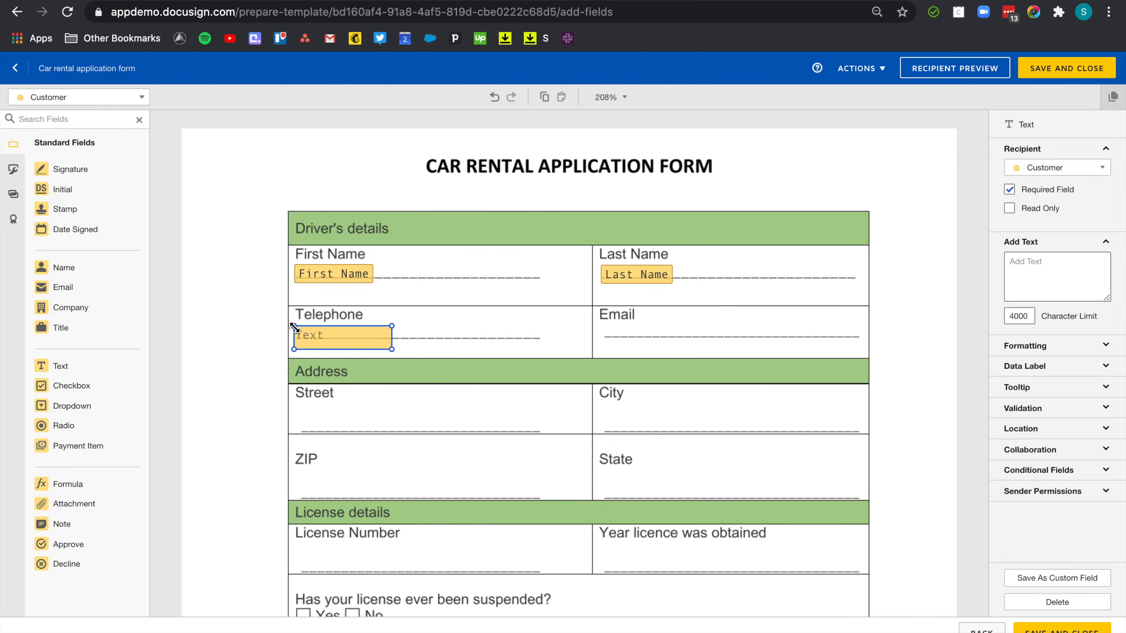
pyautogui.moveTo(62, 287); pyautogui.dragTo(606, 332)
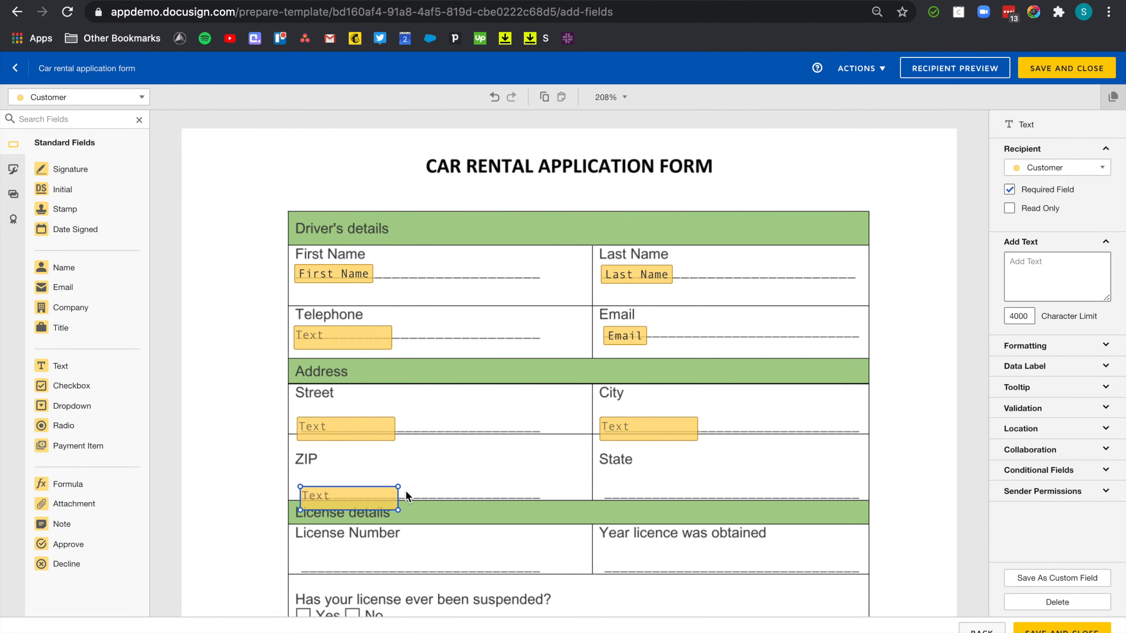
pyautogui.doubleClick(1007, 317)
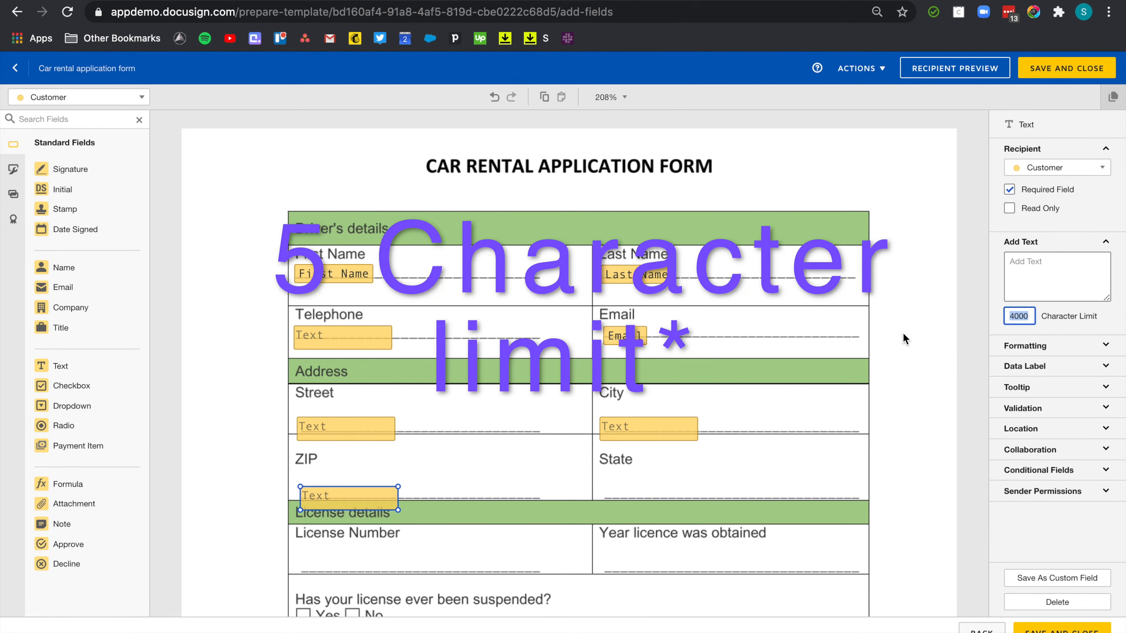
pyautogui.write('5')
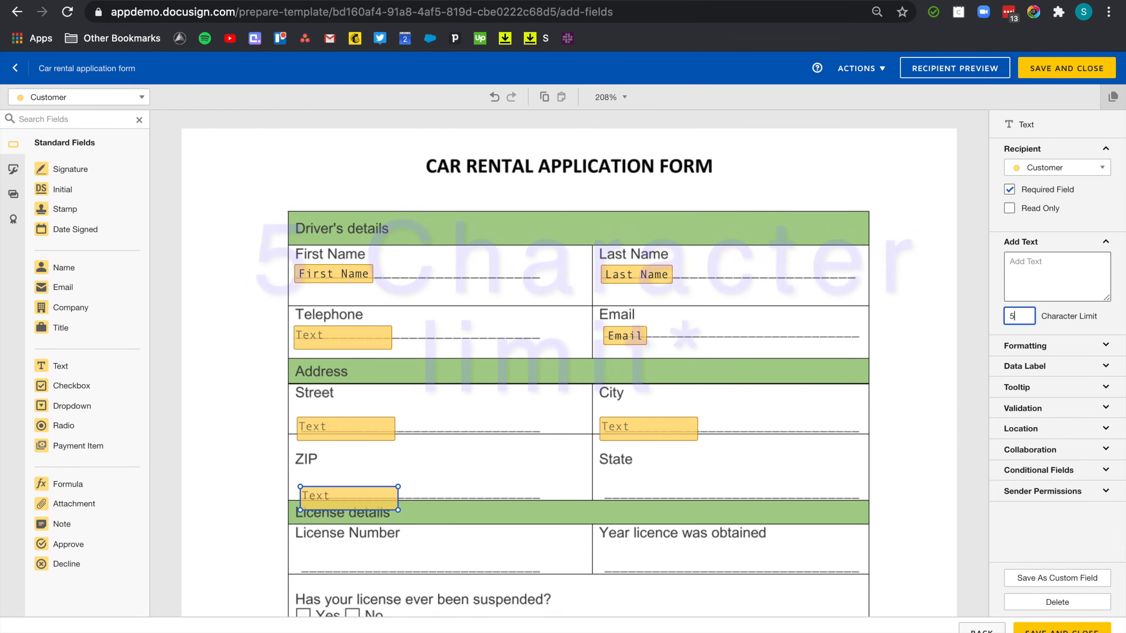
pyautogui.click(1062, 415)
pyautogui.click(1059, 427)
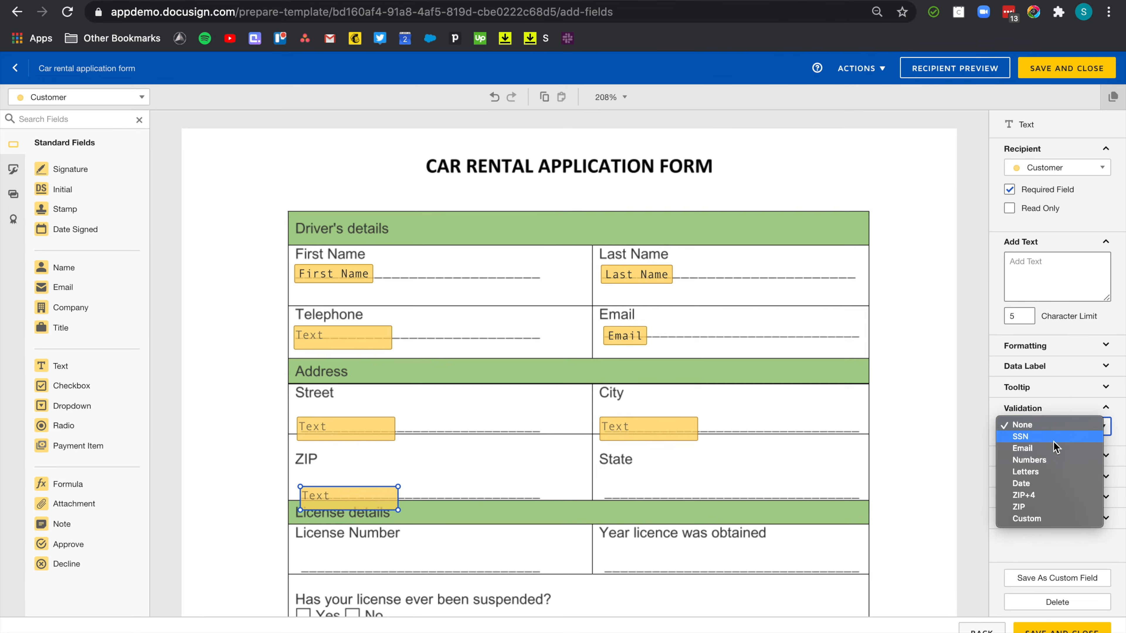
pyautogui.click(1043, 459)
pyautogui.click(599, 490)
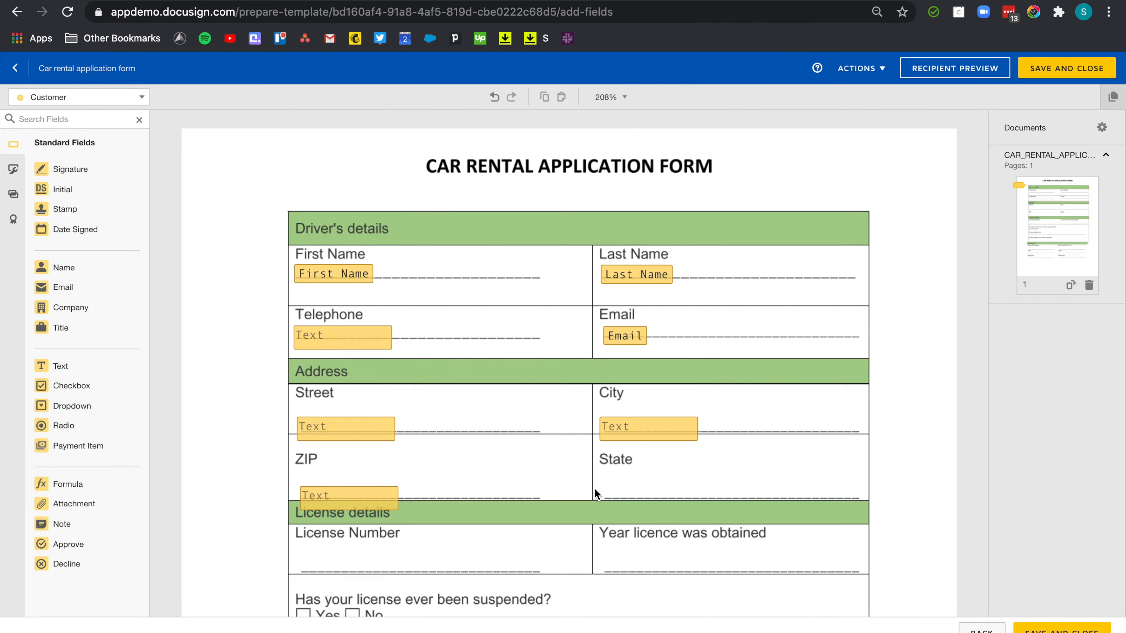
# Put a dropdown in the State cell with Alabama and Arizona as its options and values.
pyautogui.moveTo(71, 406); pyautogui.dragTo(606, 490)
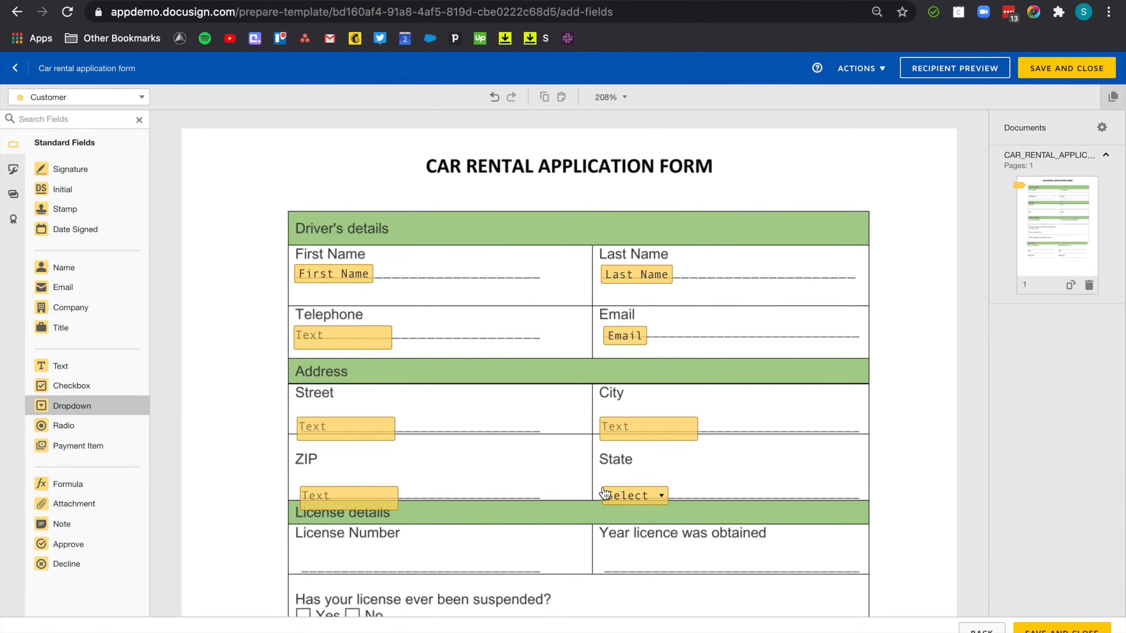
pyautogui.click(1054, 420)
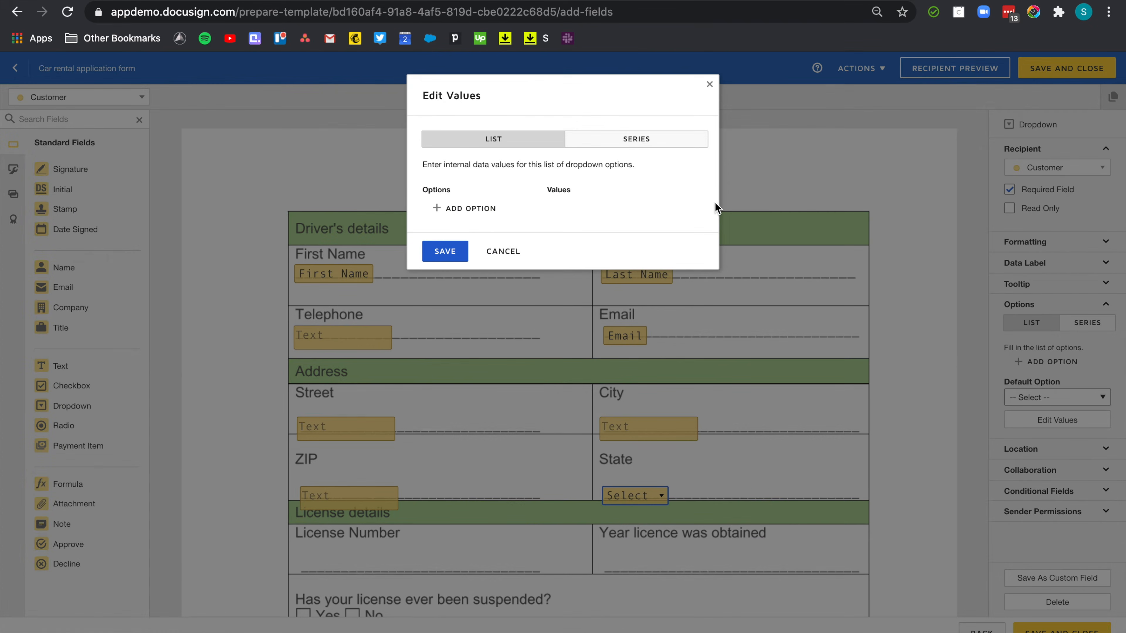
pyautogui.click(648, 141)
pyautogui.click(506, 214)
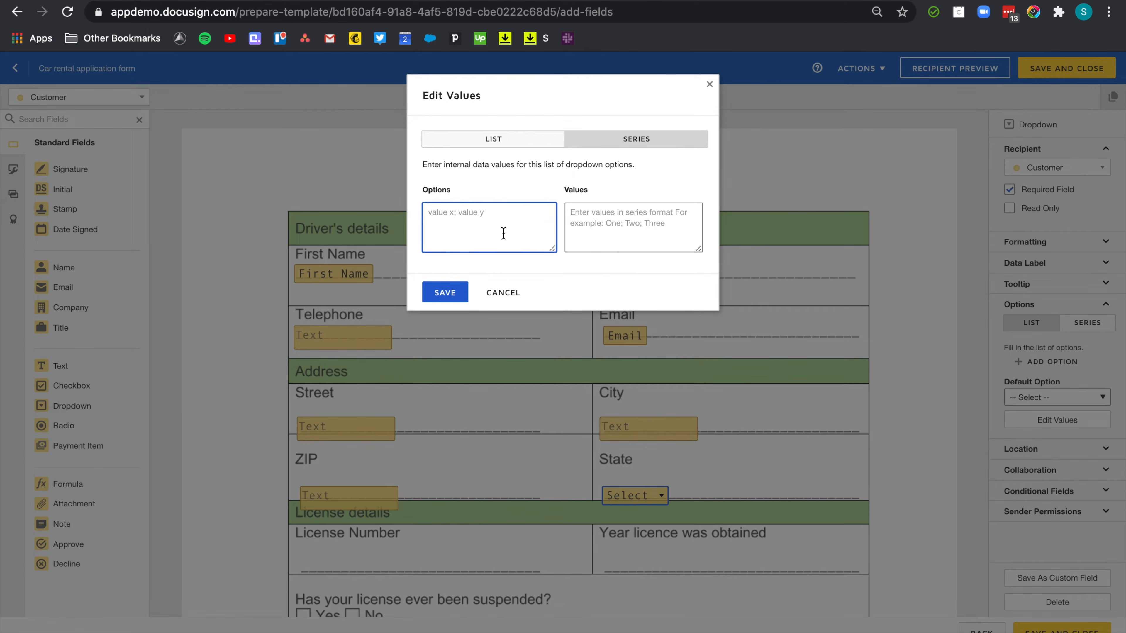
pyautogui.write('Alabama;Arizona')
pyautogui.click(523, 209)
pyautogui.hotkey('ctrl', 'a')
pyautogui.hotkey('ctrl', 'c')
pyautogui.click(616, 227)
pyautogui.hotkey('ctrl', 'v')
pyautogui.click(459, 293)
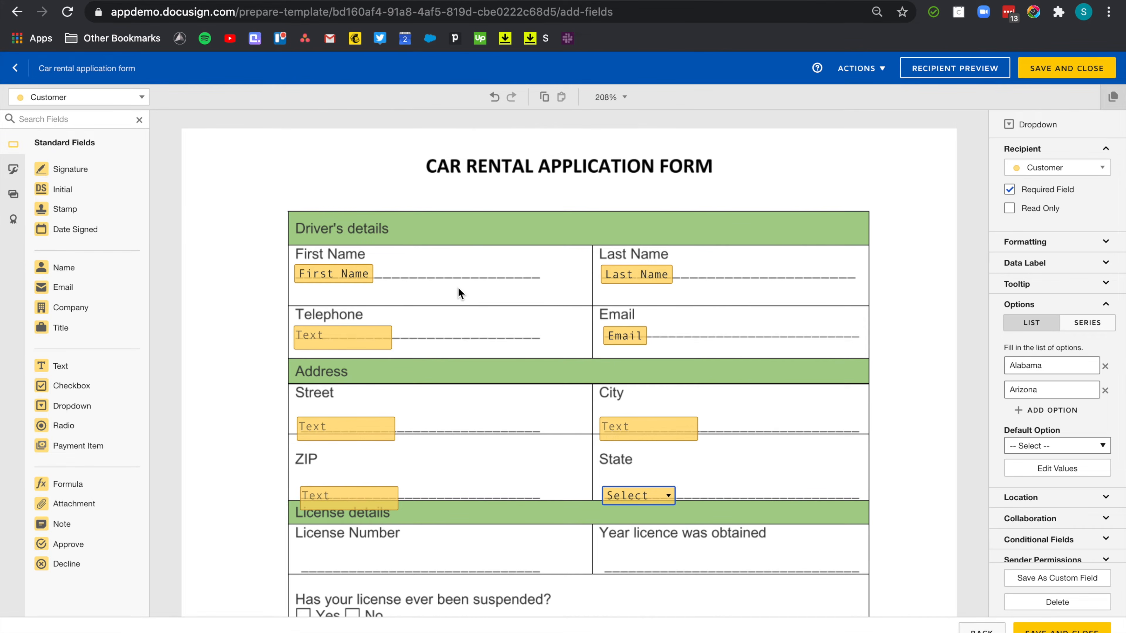
pyautogui.click(621, 494)
pyautogui.click(622, 495)
pyautogui.click(696, 536)
# Save the State dropdown as custom field 'Dropdown US States' and place it on the form.
pyautogui.click(1062, 585)
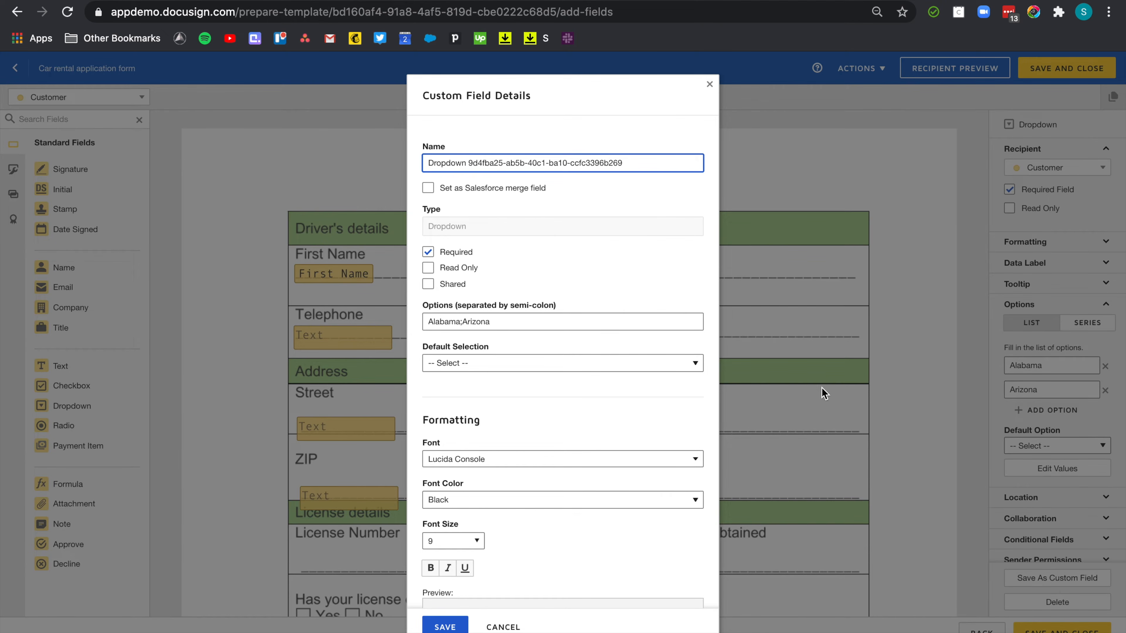
pyautogui.moveTo(469, 163); pyautogui.dragTo(749, 163)
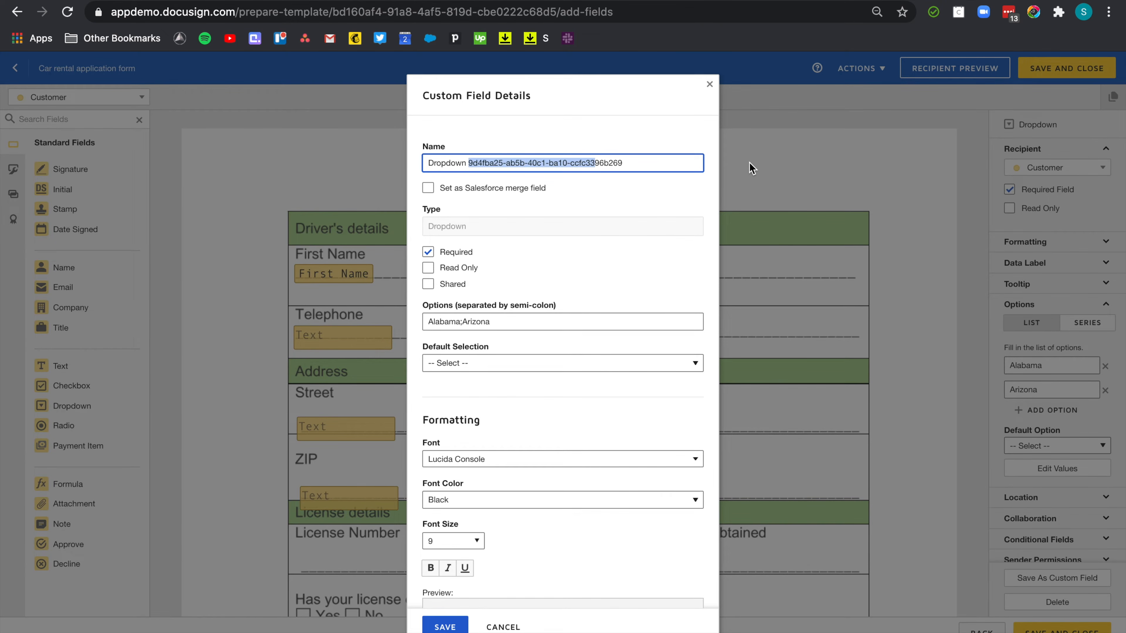
pyautogui.write('US States')
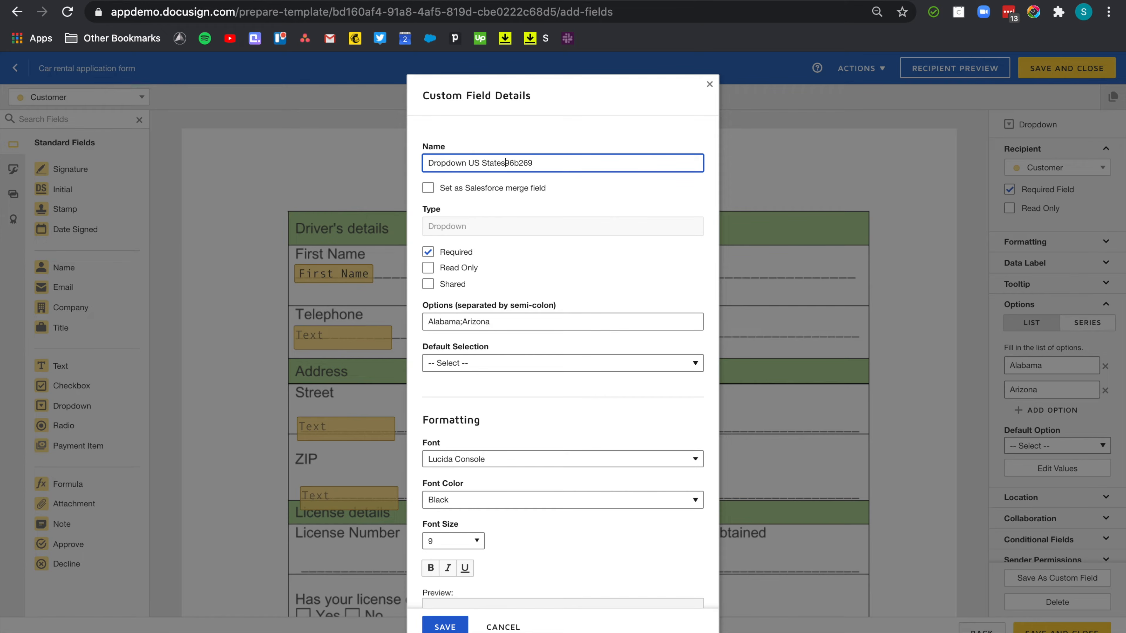
pyautogui.press('Delete')
pyautogui.press('Delete')
pyautogui.click(445, 626)
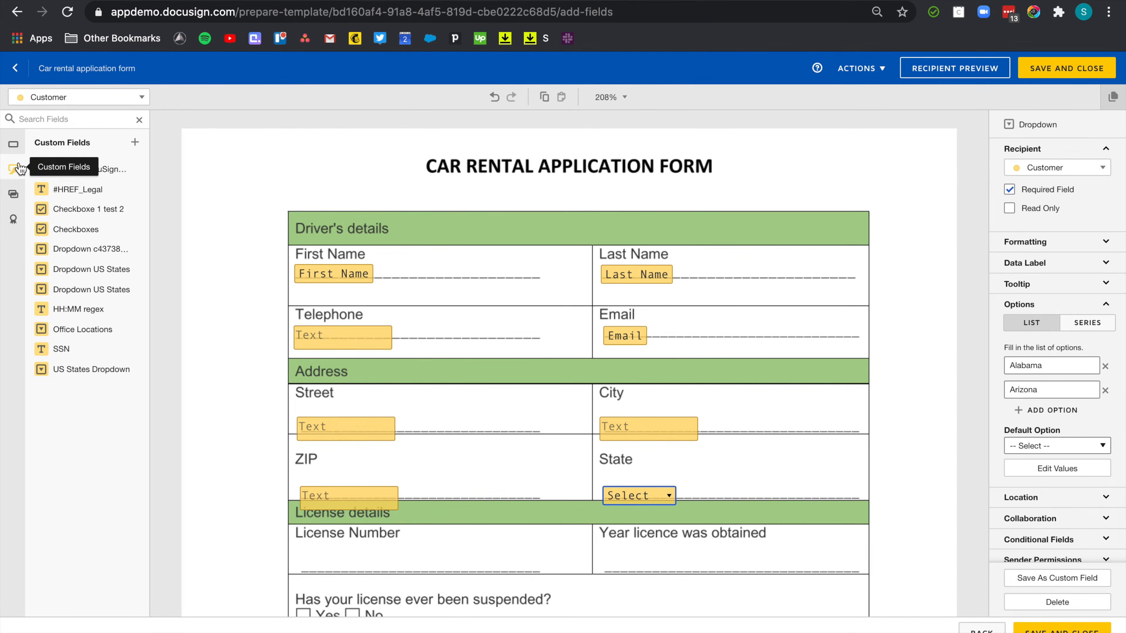
pyautogui.moveTo(71, 369); pyautogui.dragTo(476, 397)
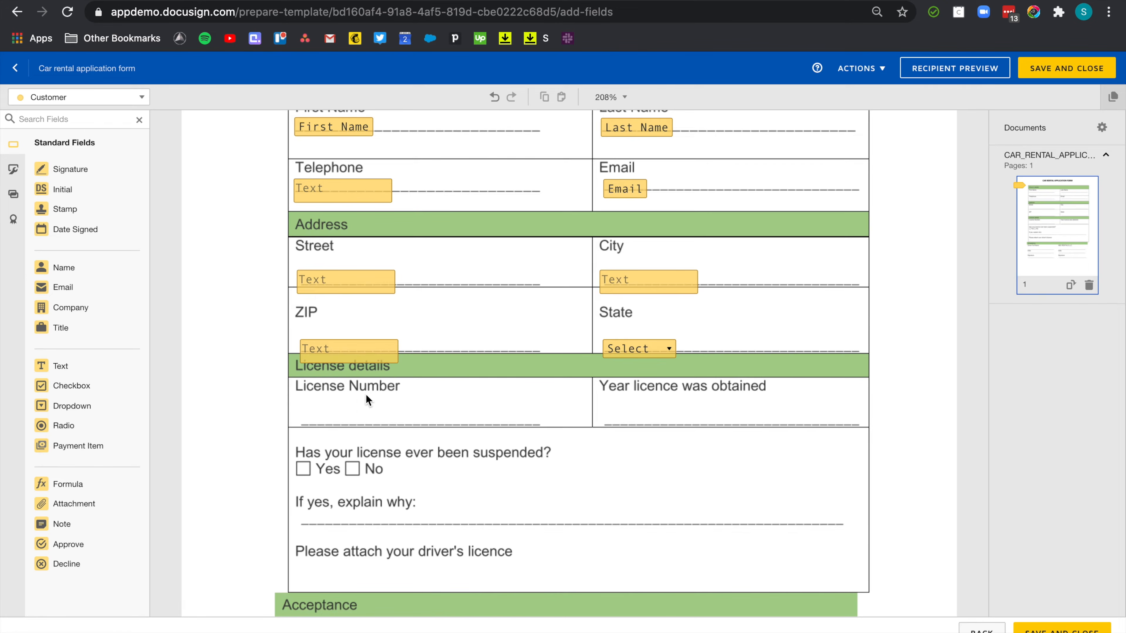
# Add a numbers-only License Number text field limited to 10 characters.
pyautogui.moveTo(75, 365); pyautogui.dragTo(303, 414)
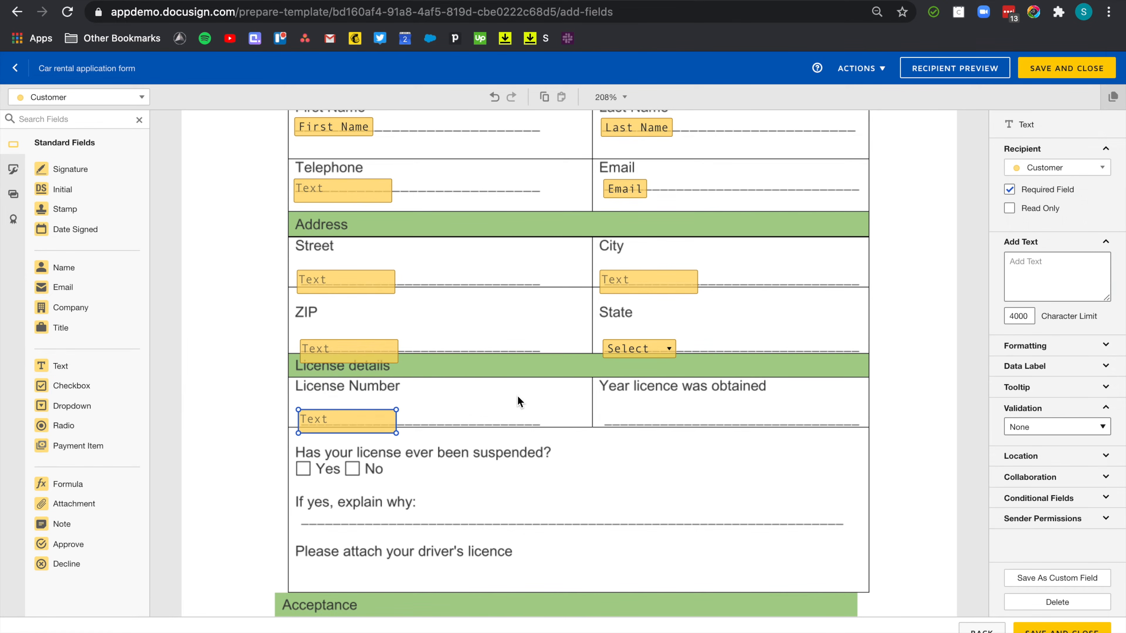
pyautogui.doubleClick(1027, 317)
pyautogui.write('10')
pyautogui.click(1057, 427)
pyautogui.click(1035, 460)
pyautogui.click(736, 423)
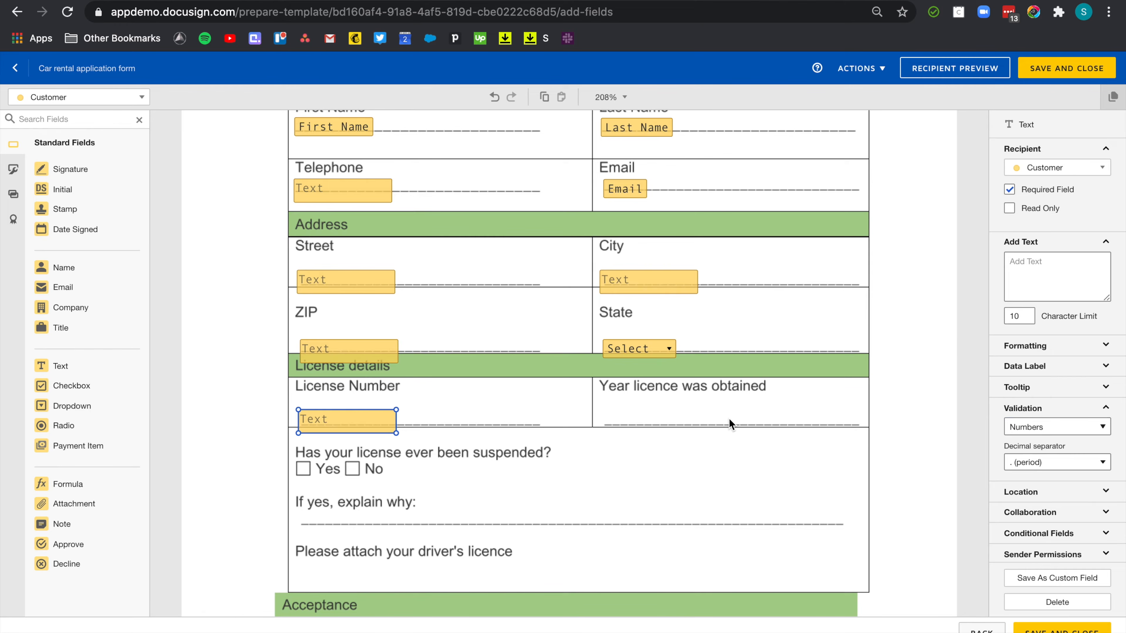
# Add a numbers-only, 4-character text field under Year licence was obtained.
pyautogui.moveTo(78, 370); pyautogui.dragTo(614, 419)
pyautogui.click(1056, 426)
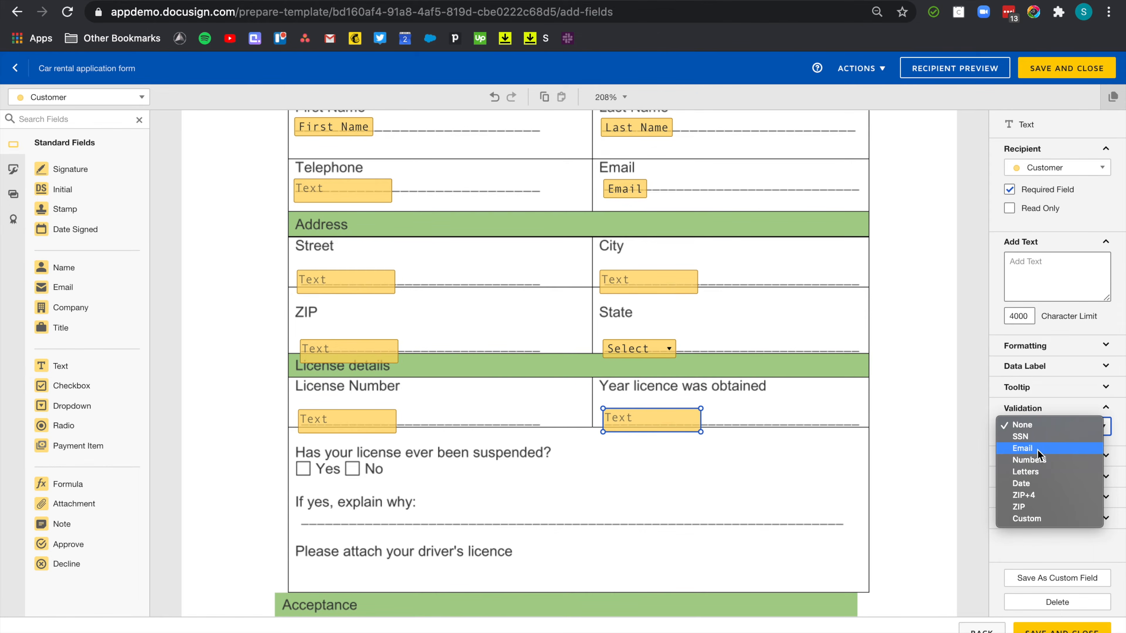
pyautogui.click(1028, 460)
pyautogui.click(1031, 315)
pyautogui.moveTo(1031, 315); pyautogui.dragTo(991, 320)
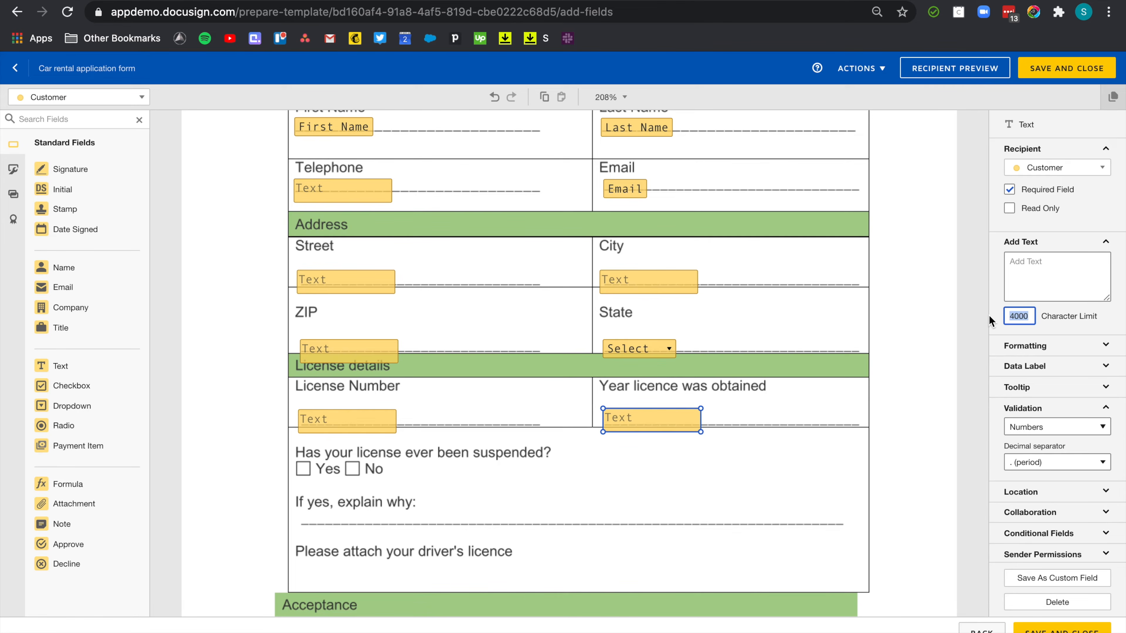
pyautogui.write('4')
pyautogui.click(791, 420)
pyautogui.scroll(-2, 790, 419)
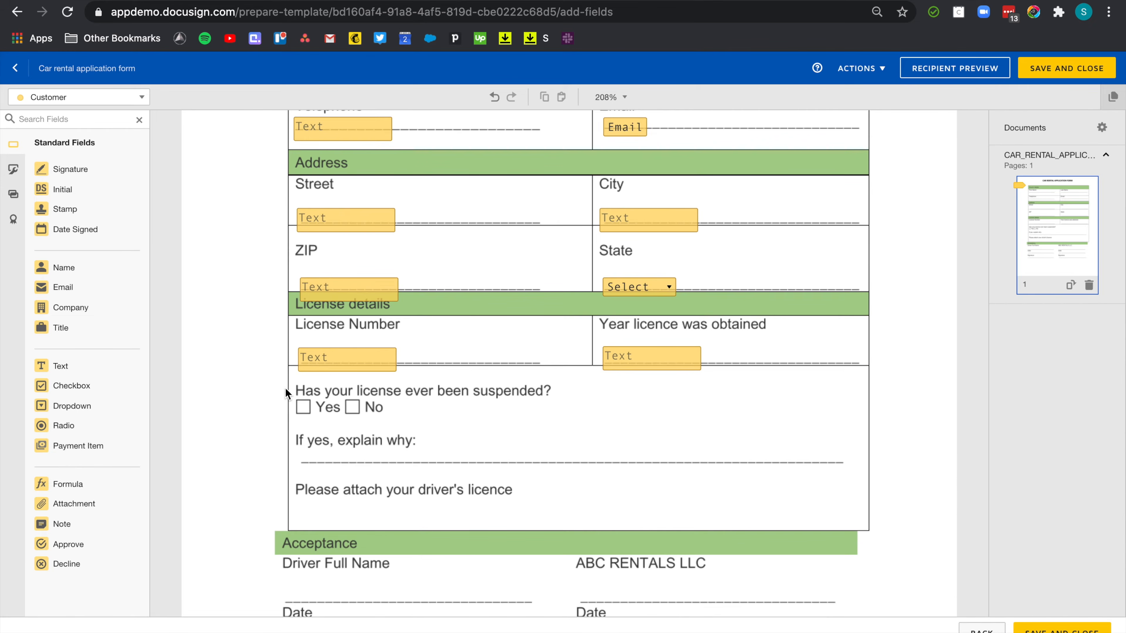
# Add a radio group over the Yes/No boxes and a text field on the 'If yes, explain why' line.
pyautogui.moveTo(88, 425); pyautogui.dragTo(352, 406)
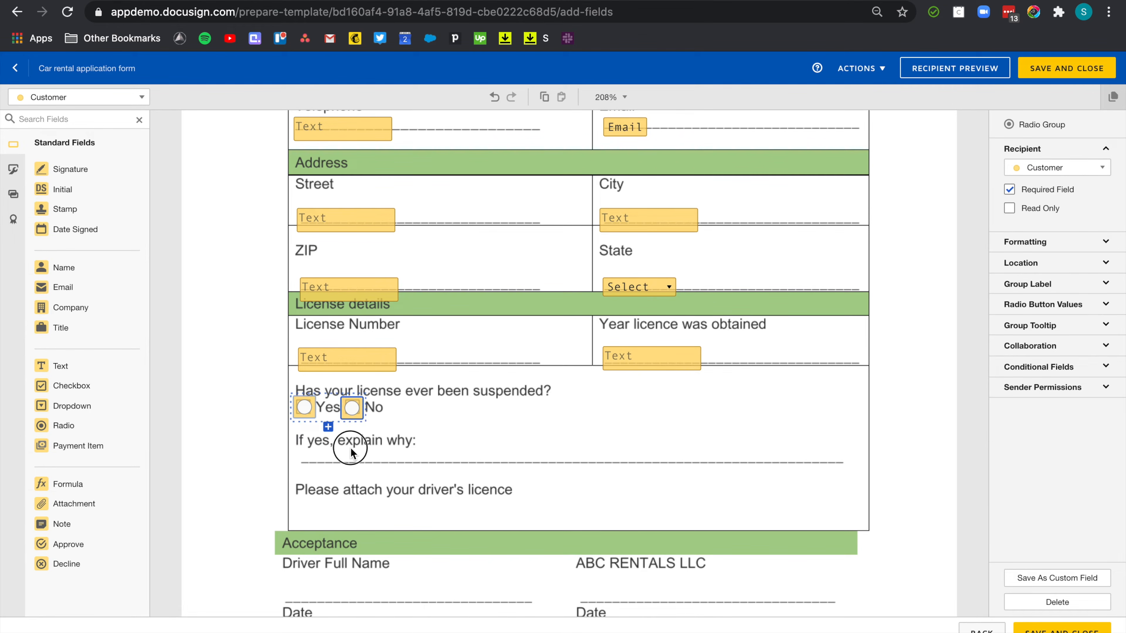
pyautogui.click(299, 448)
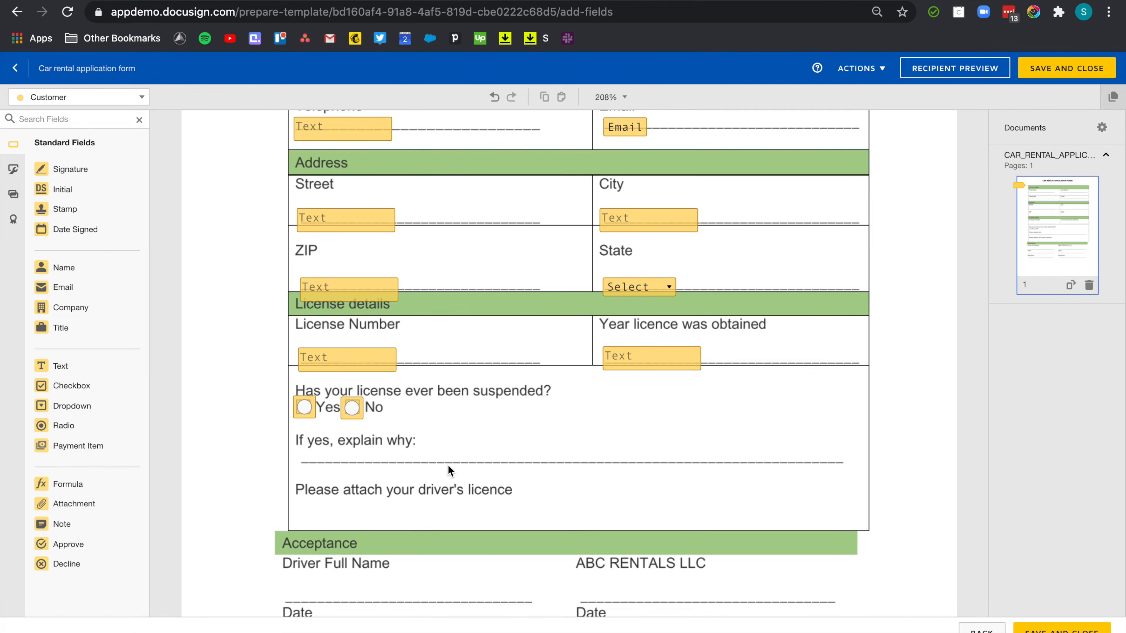
pyautogui.moveTo(90, 373); pyautogui.dragTo(301, 459)
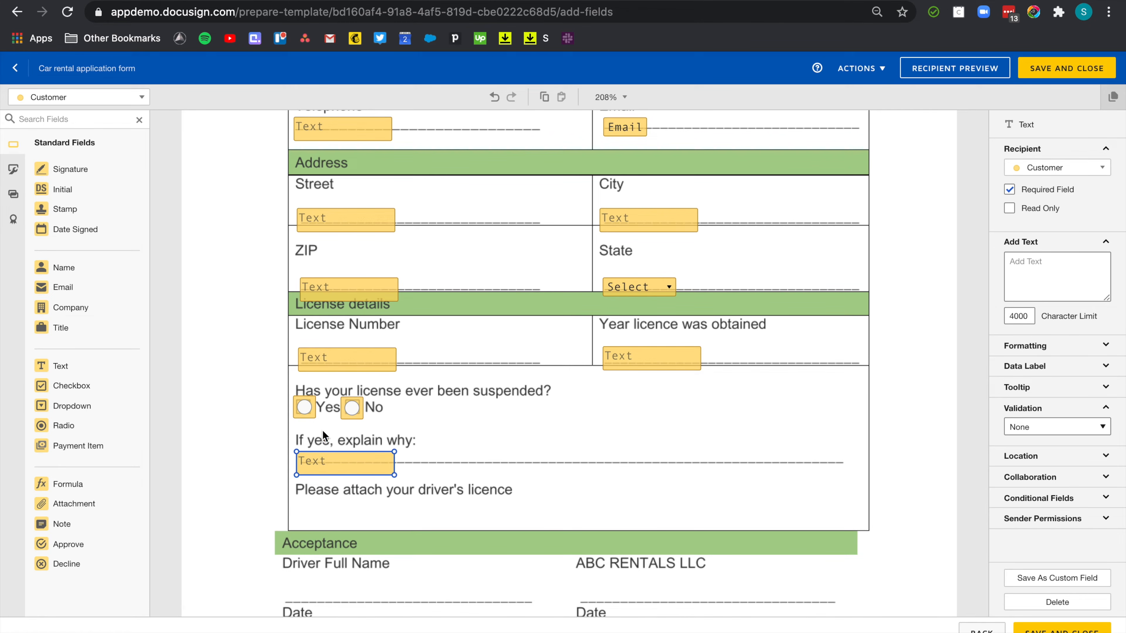
# Rename the radio group's button values from Radio1/Radio2 to Yes and No.
pyautogui.click(305, 411)
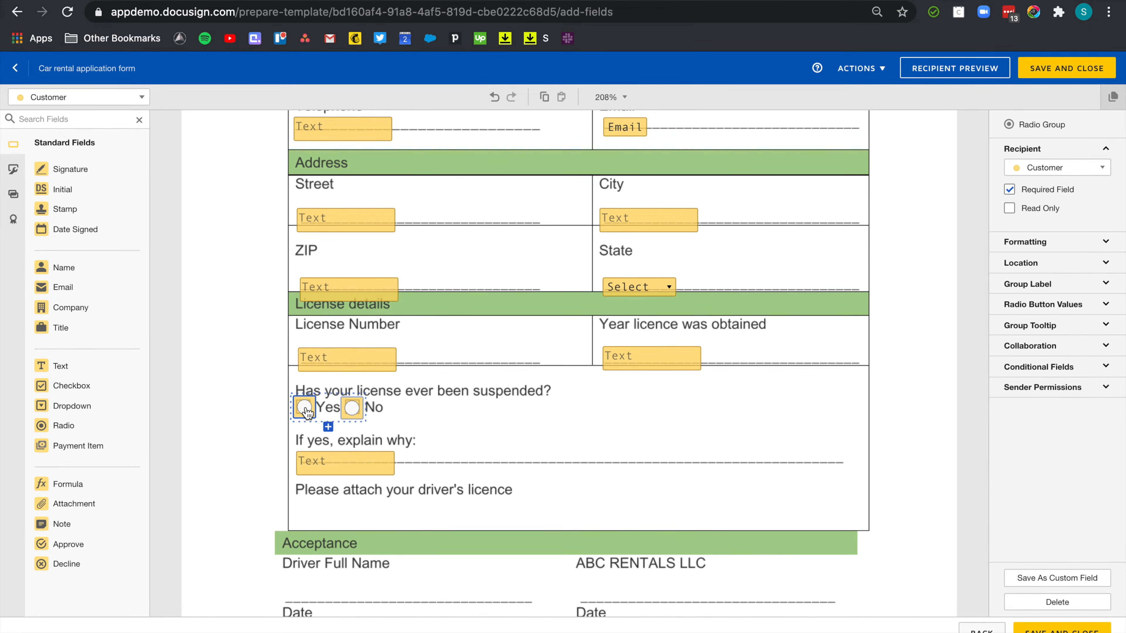
pyautogui.click(1087, 308)
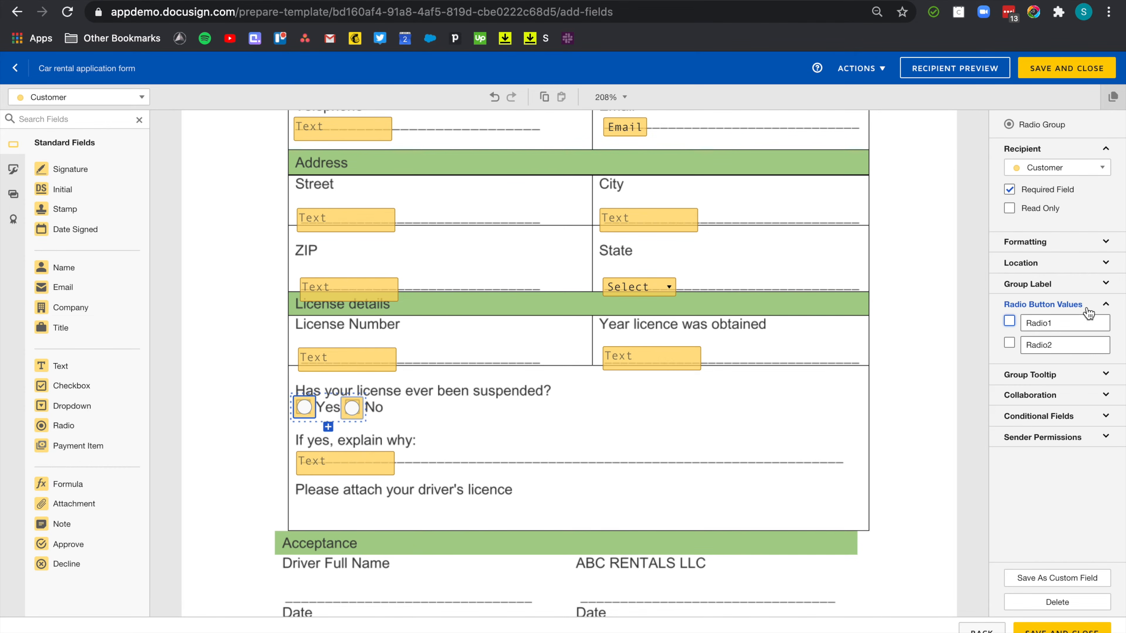
pyautogui.click(1009, 326)
pyautogui.write('Yes')
pyautogui.click(1073, 345)
pyautogui.click(977, 345)
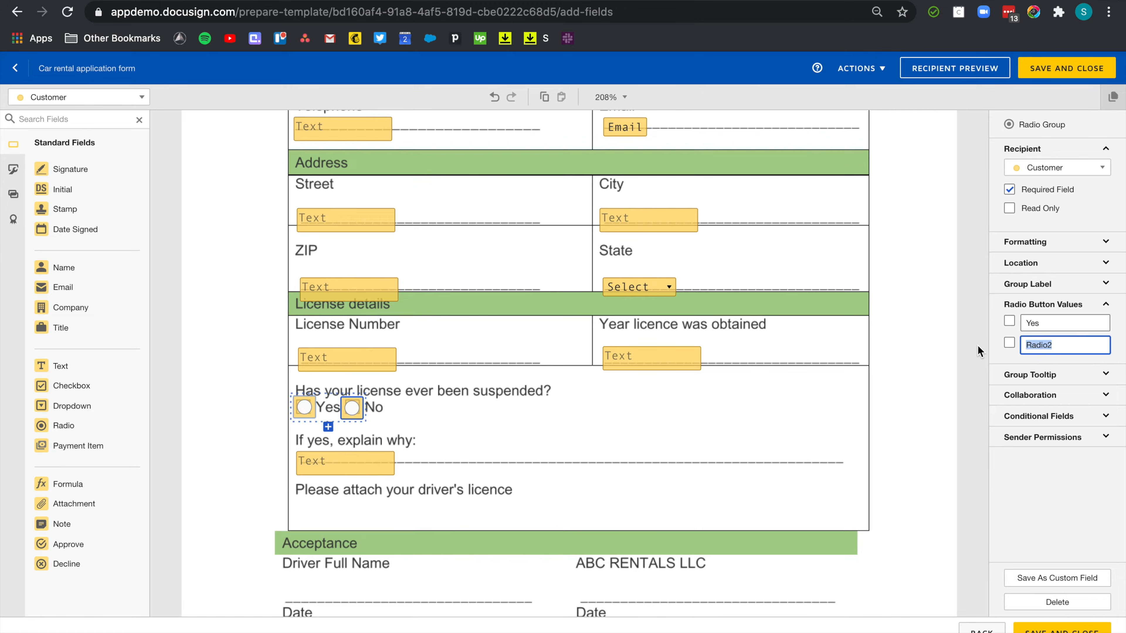
pyautogui.write('No')
# Add a conditional rule showing the explain-why text field only on a Yes answer, then preview as Customer.
pyautogui.click(1047, 416)
pyautogui.click(1057, 435)
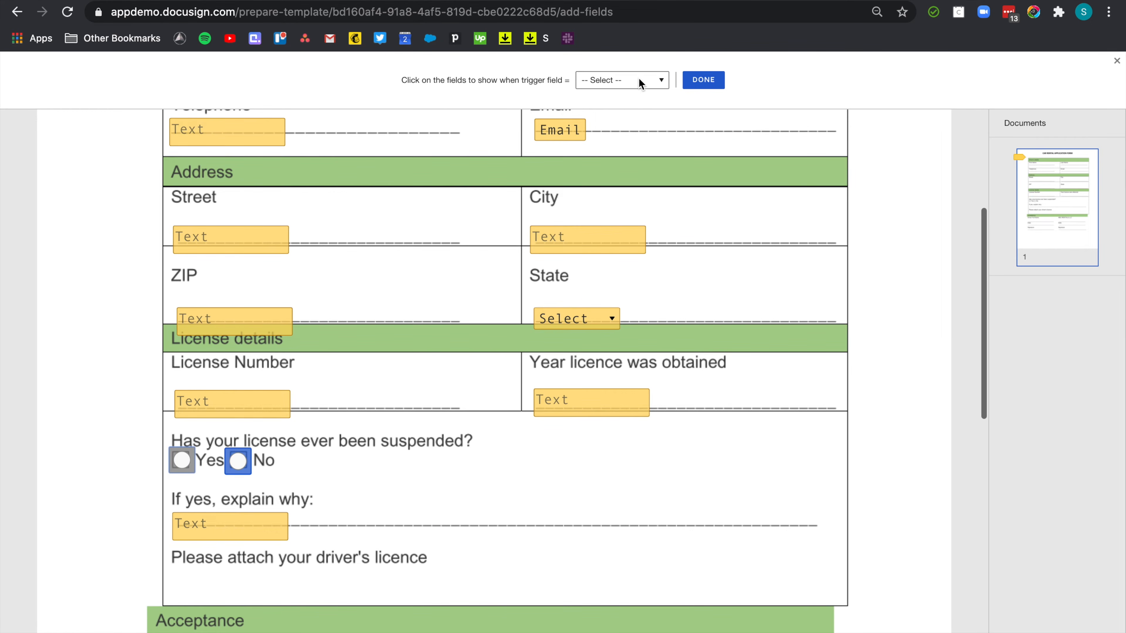
pyautogui.click(642, 84)
pyautogui.click(610, 92)
pyautogui.click(239, 526)
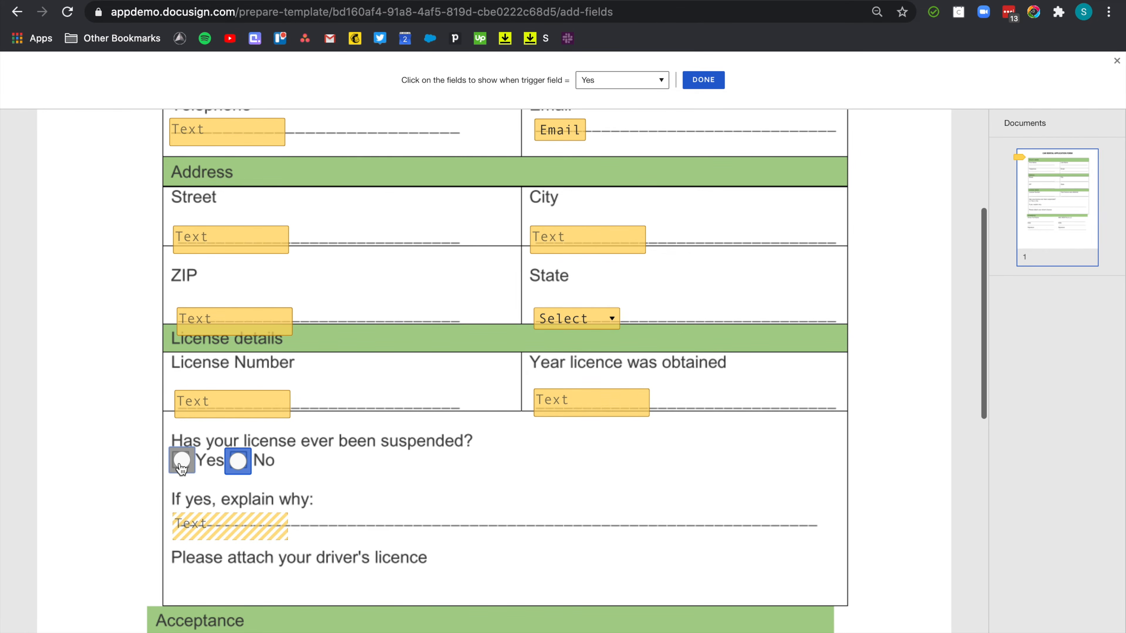
pyautogui.click(709, 84)
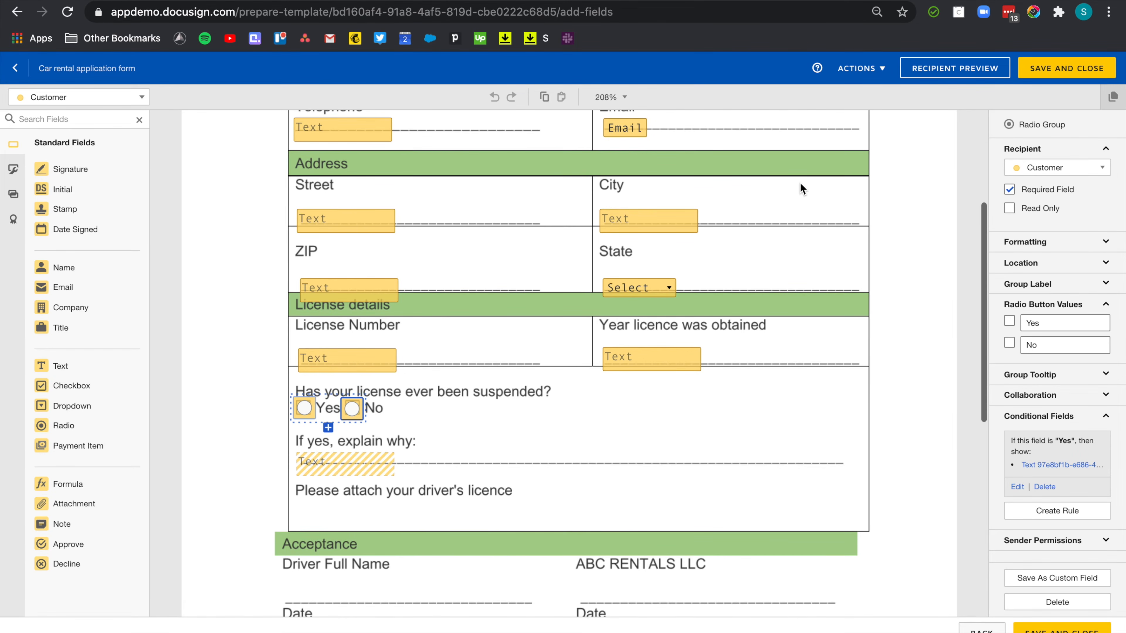
pyautogui.click(954, 68)
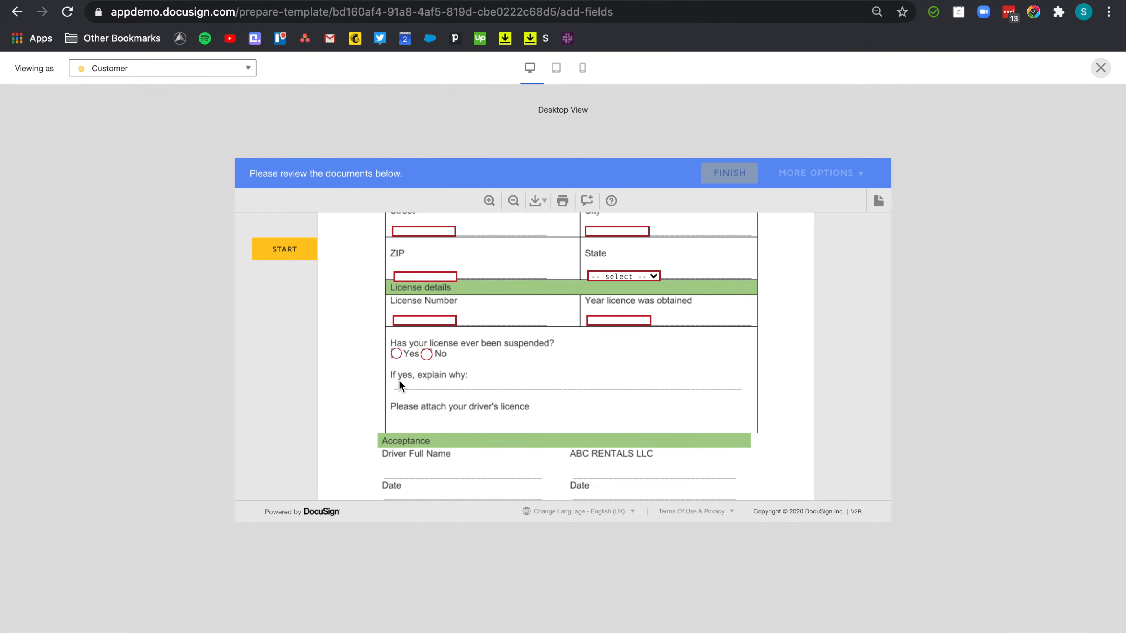
pyautogui.click(396, 354)
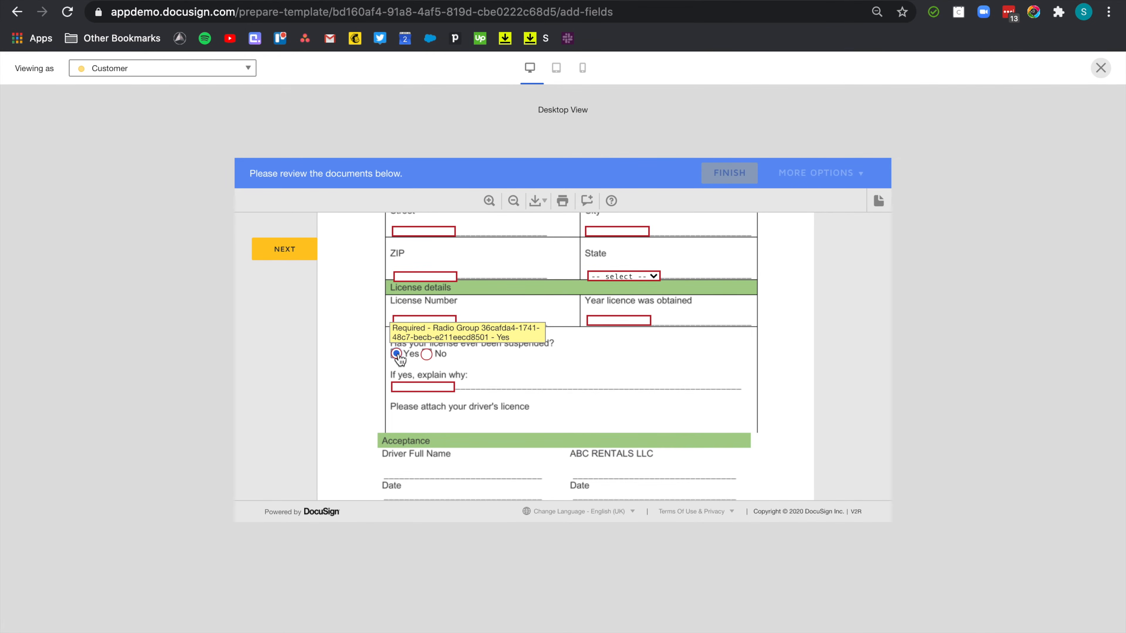
pyautogui.click(426, 354)
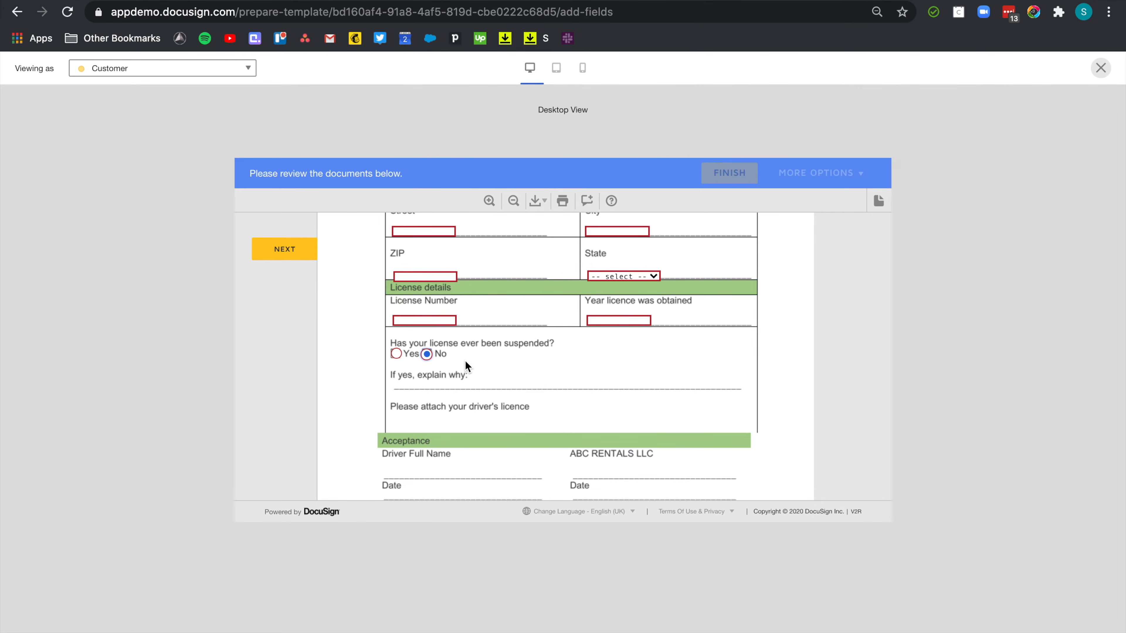
pyautogui.click(1101, 67)
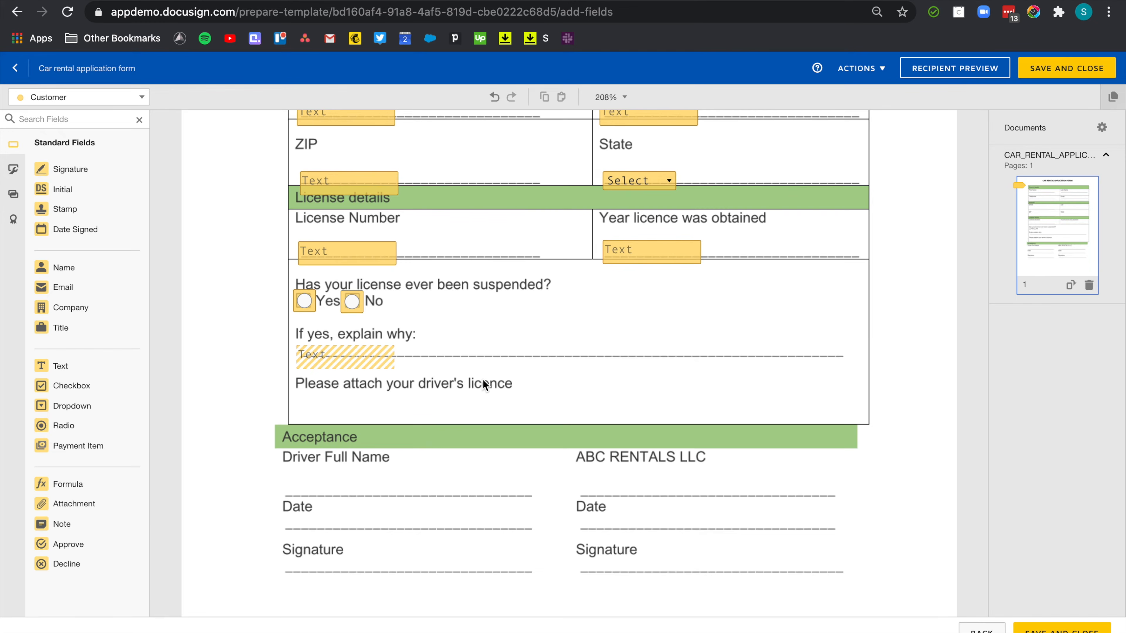
# Place an attachment field beside the driver's licence prompt.
pyautogui.click(103, 503)
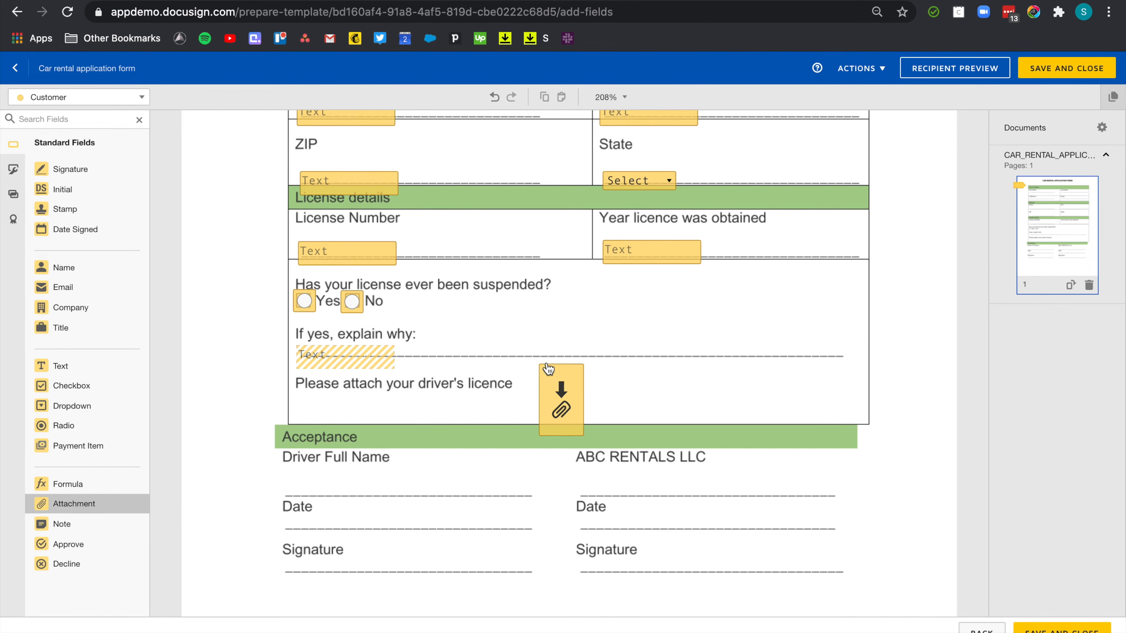
pyautogui.click(549, 365)
pyautogui.scroll(-2, 438, 492)
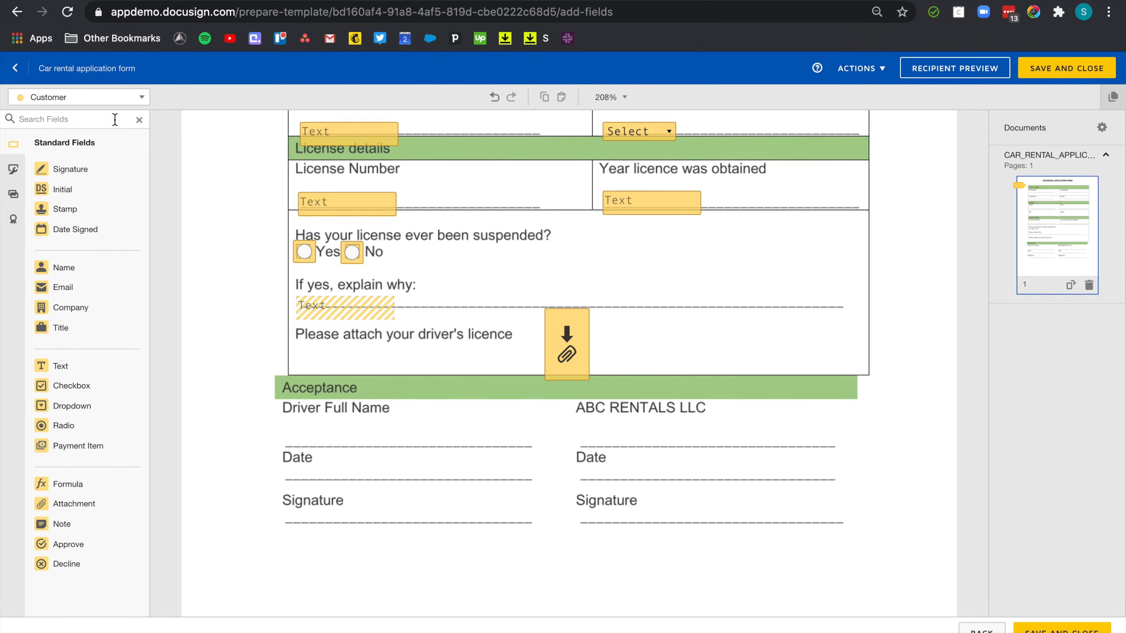
# Add Full Name, Date Signed and Signature fields under the customer's Acceptance labels.
pyautogui.click(118, 266)
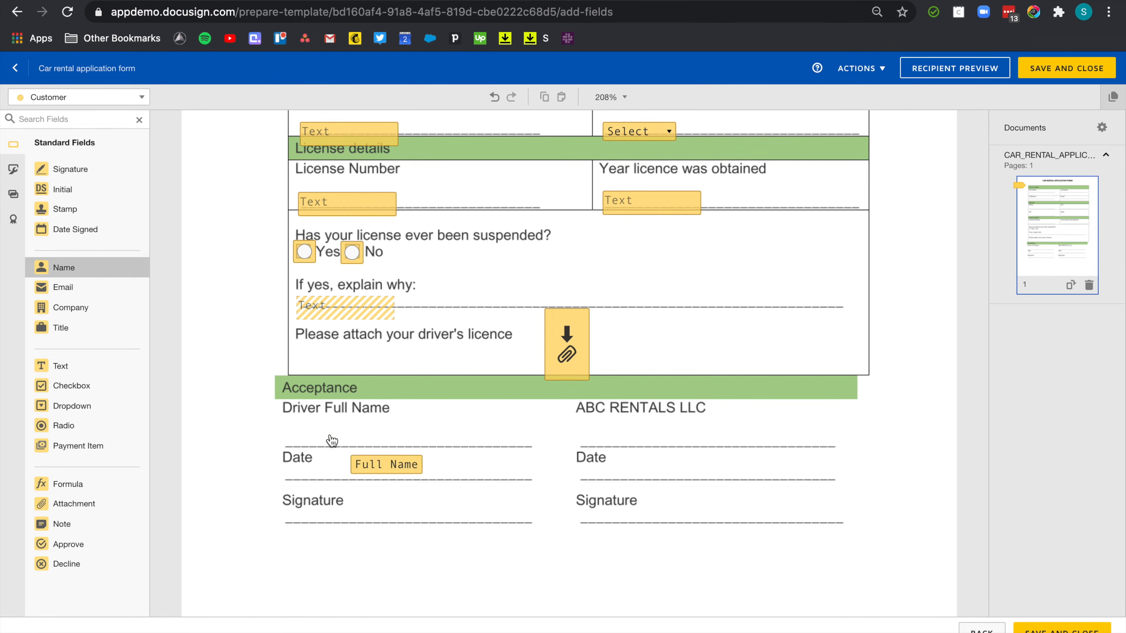
pyautogui.click(289, 437)
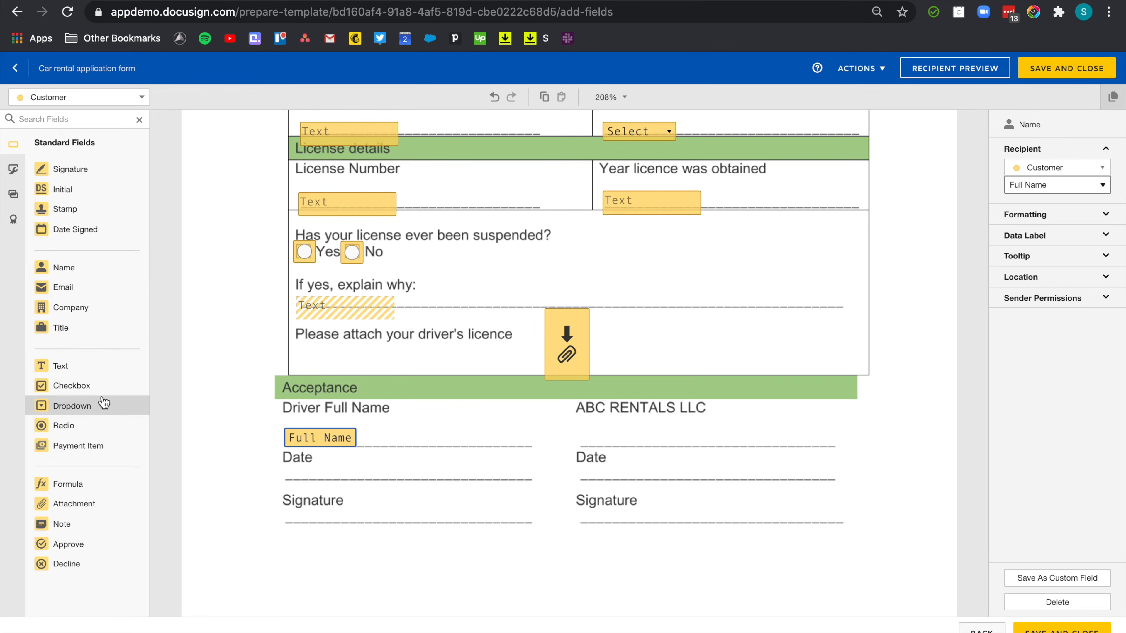
pyautogui.click(83, 229)
pyautogui.click(287, 470)
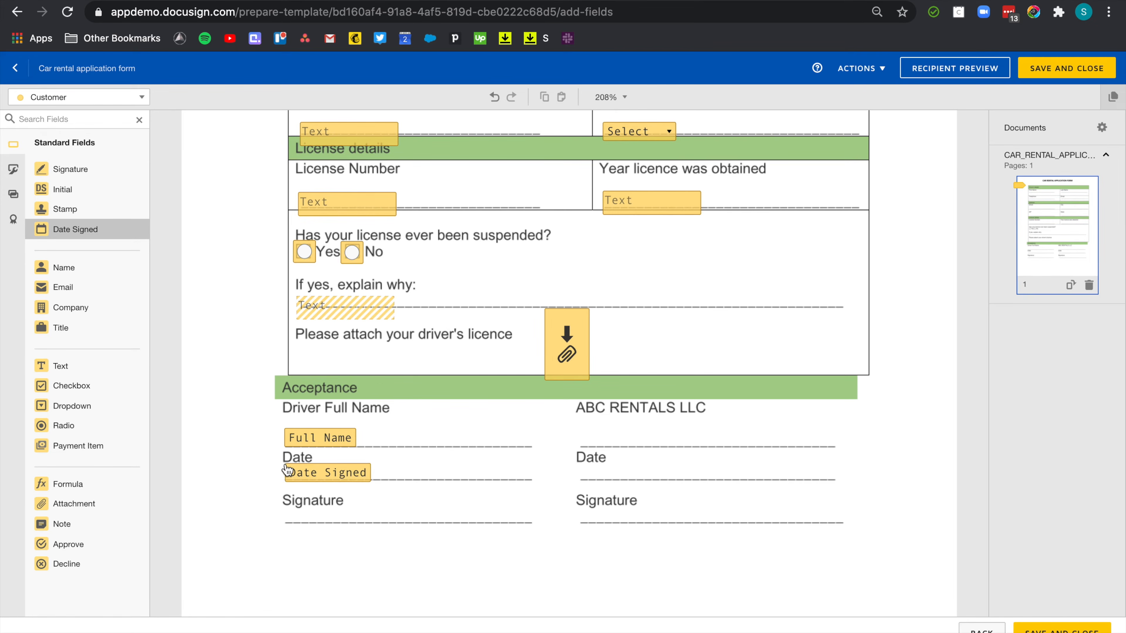
pyautogui.click(75, 169)
pyautogui.click(384, 488)
pyautogui.click(460, 530)
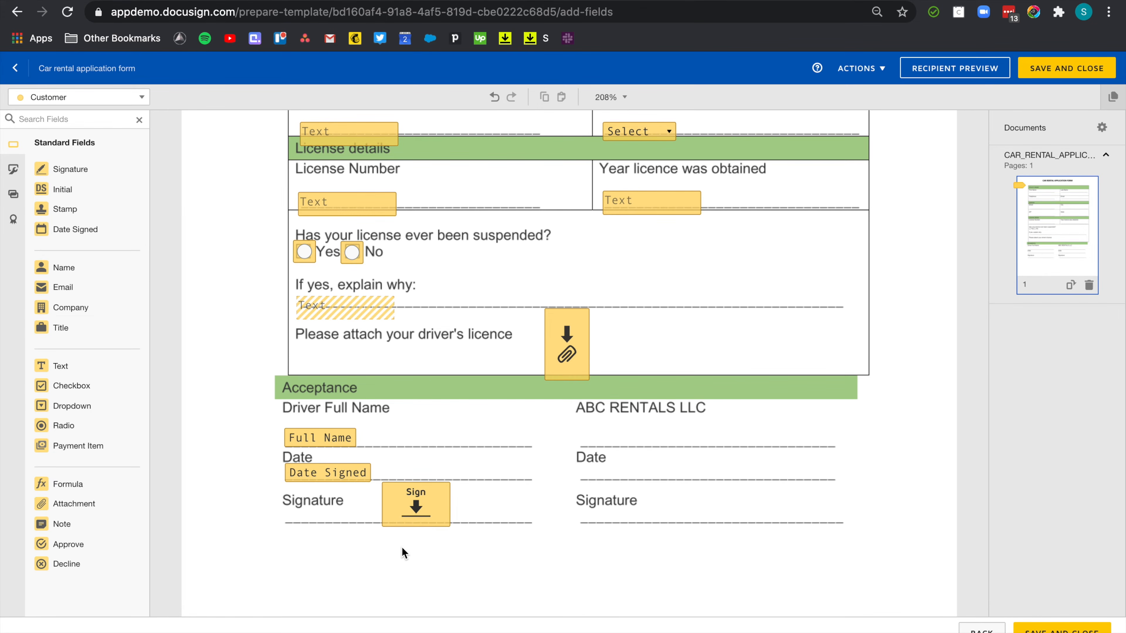
# Duplicate those three fields into the ABC RENTALS LLC column and assign the copies to the sender.
pyautogui.moveTo(440, 535); pyautogui.dragTo(266, 426)
pyautogui.hotkey('ctrl', 'd')
pyautogui.moveTo(433, 516); pyautogui.dragTo(713, 500)
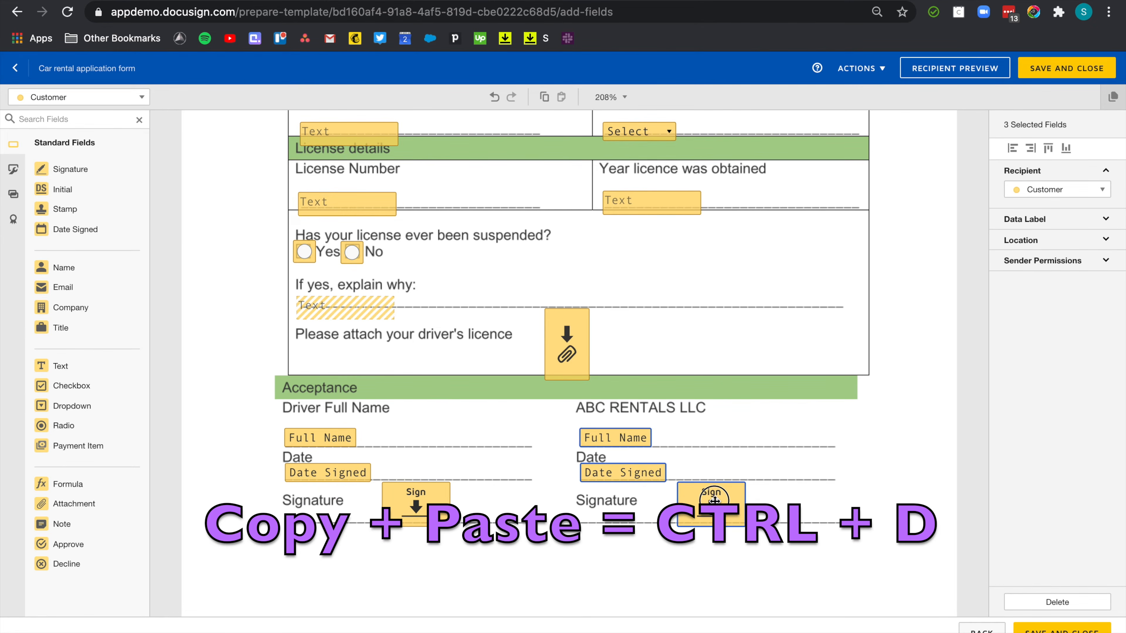
pyautogui.click(1073, 191)
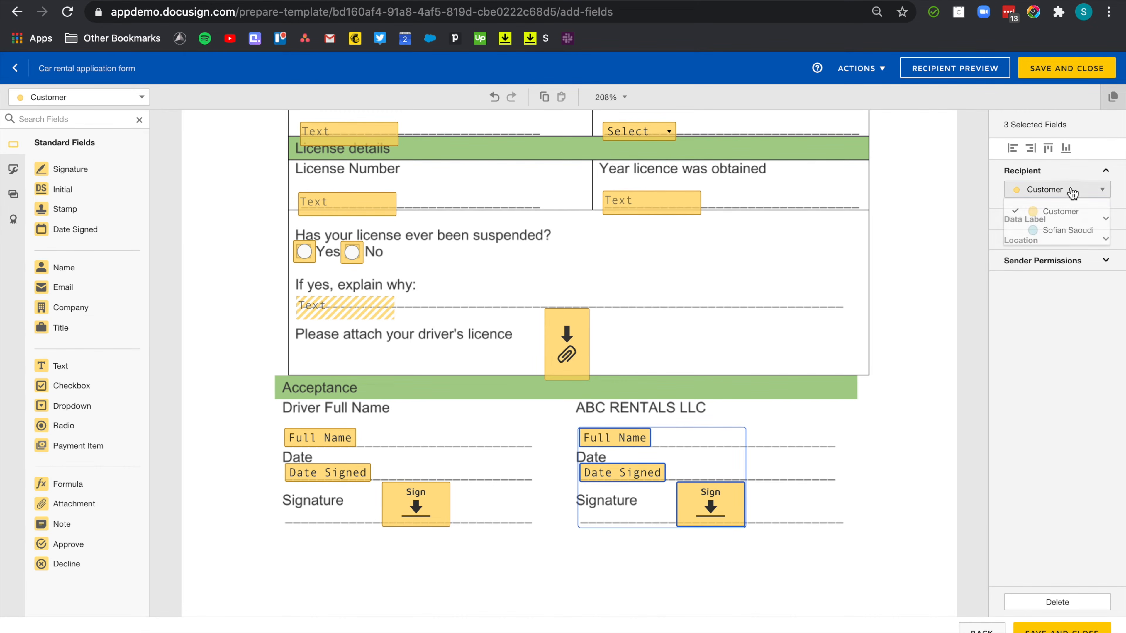
pyautogui.click(1042, 231)
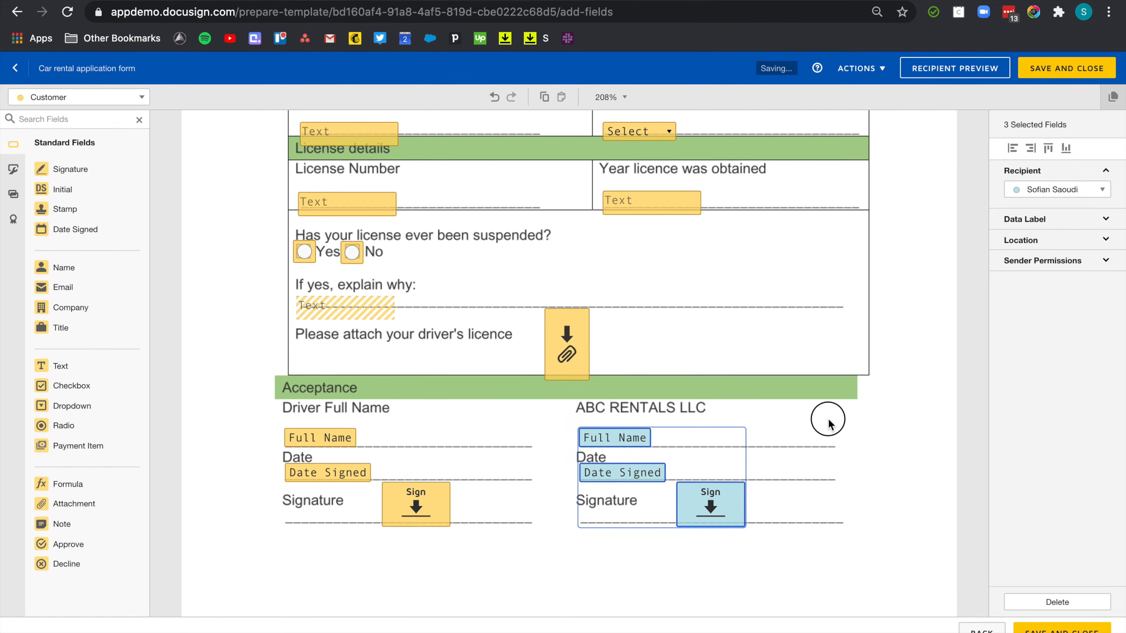
pyautogui.click(829, 424)
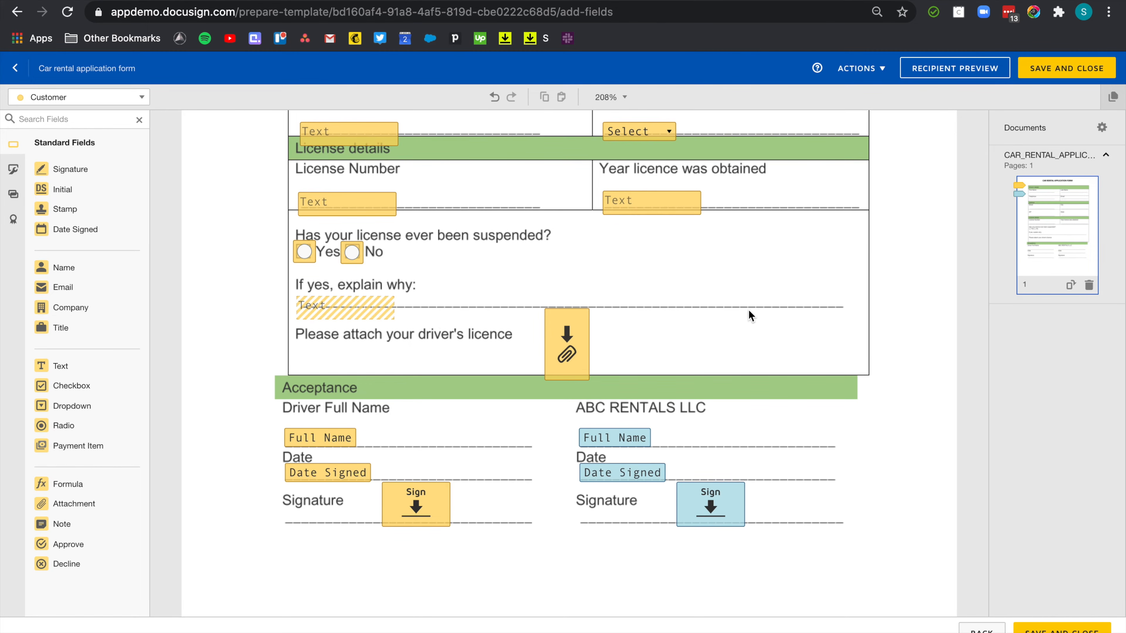
# Top-align the First Name and Last Name fields.
pyautogui.scroll(5, 749, 311)
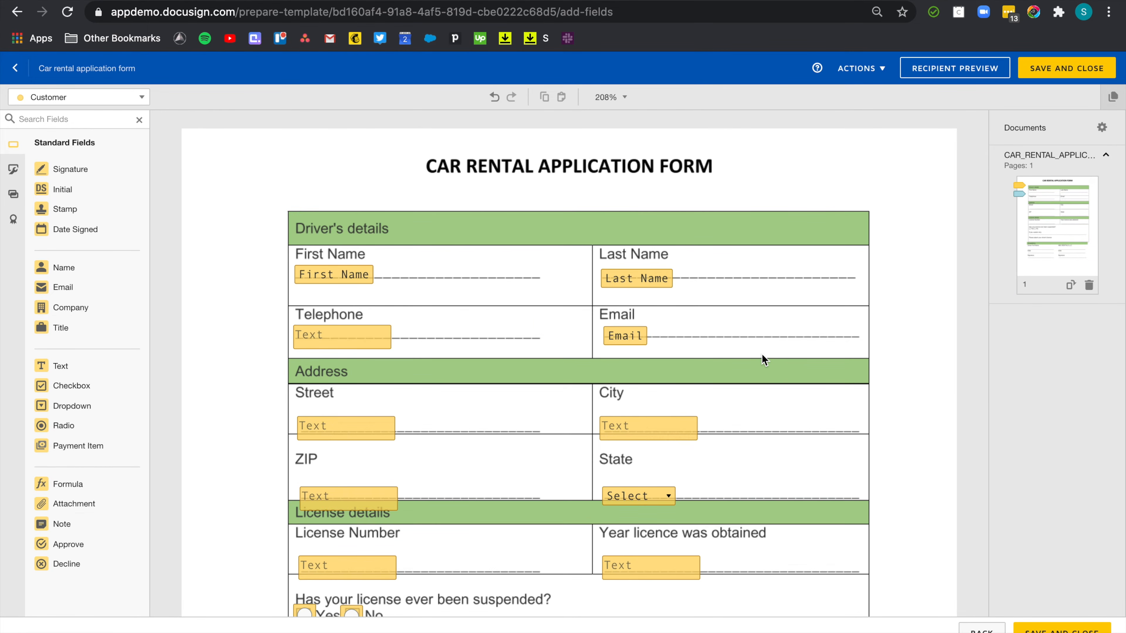
pyautogui.moveTo(252, 238); pyautogui.dragTo(726, 290)
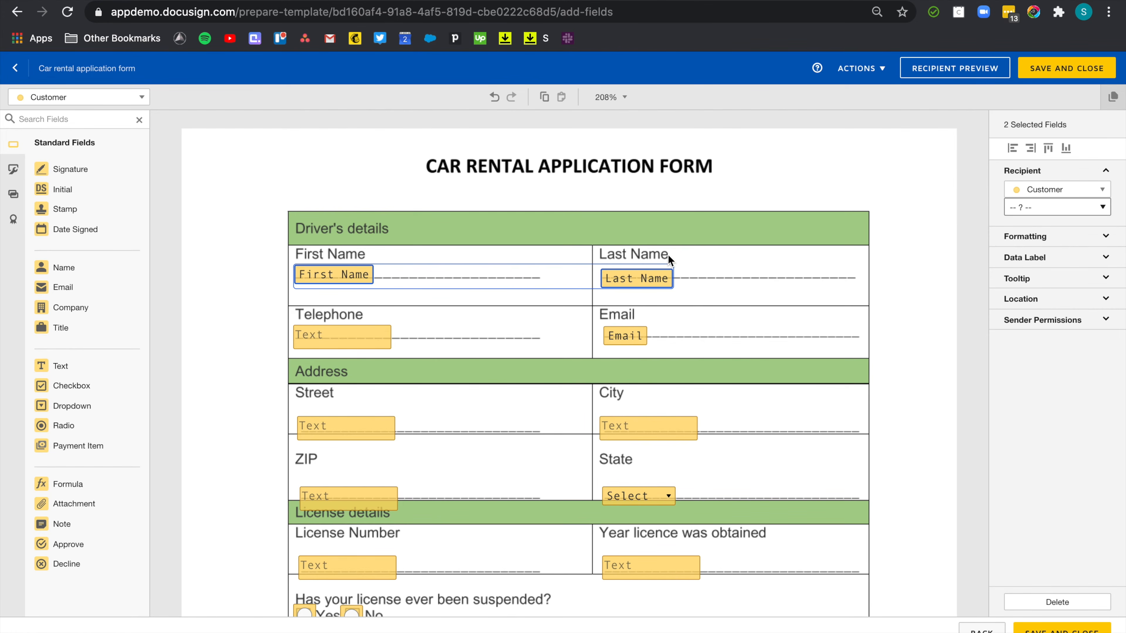
pyautogui.click(1049, 148)
pyautogui.click(1049, 149)
# Nudge the Street and City fields onto the same level on the address line.
pyautogui.moveTo(265, 306); pyautogui.dragTo(730, 361)
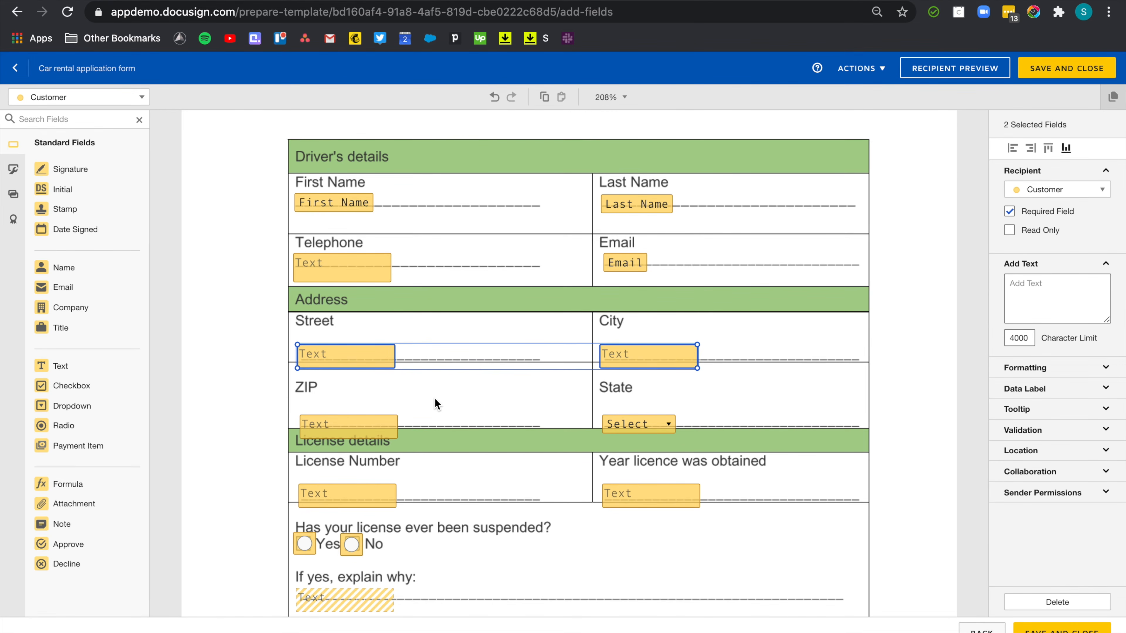
pyautogui.press('Up')
pyautogui.press('Up')
pyautogui.press('Up')
pyautogui.press('Up')
pyautogui.press('Up')
pyautogui.press('Up')
pyautogui.press('Up')
pyautogui.press('Up')
pyautogui.press('Up')
pyautogui.press('Up')
pyautogui.press('Down')
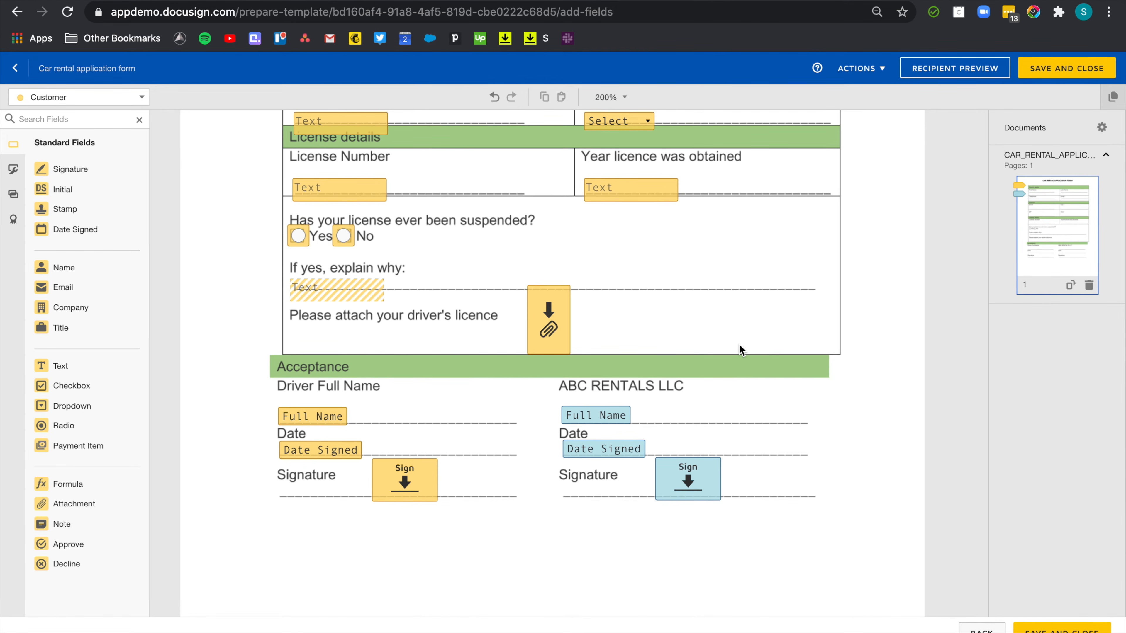
# Left-align the five right-column fields and fine-tune their position with arrow keys.
pyautogui.scroll(7, 739, 344)
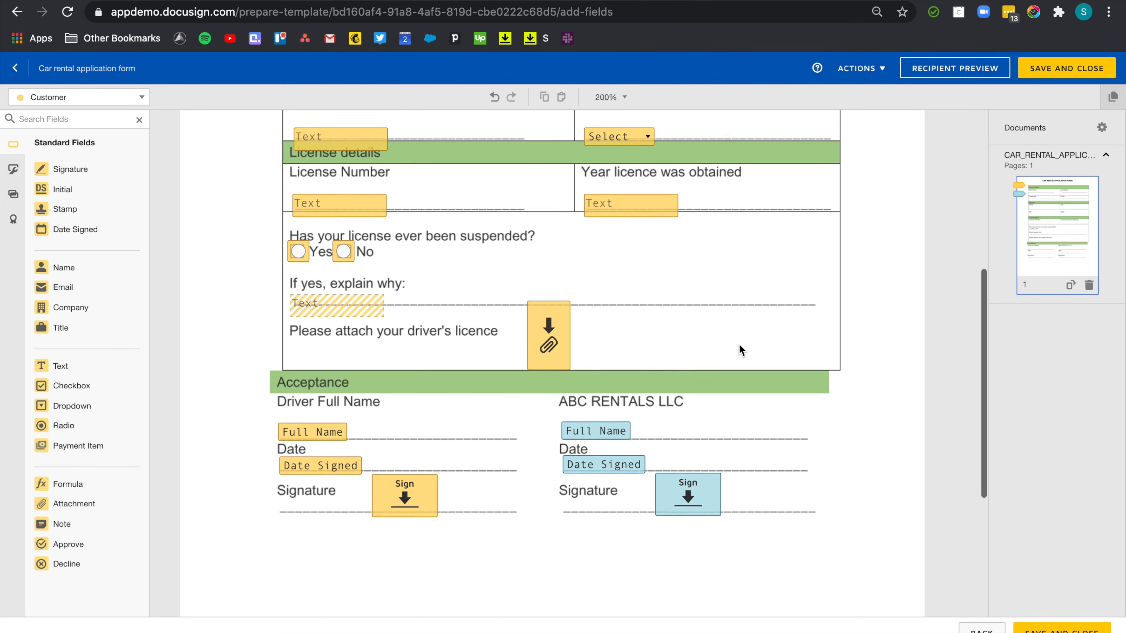
pyautogui.moveTo(750, 552); pyautogui.dragTo(573, 195)
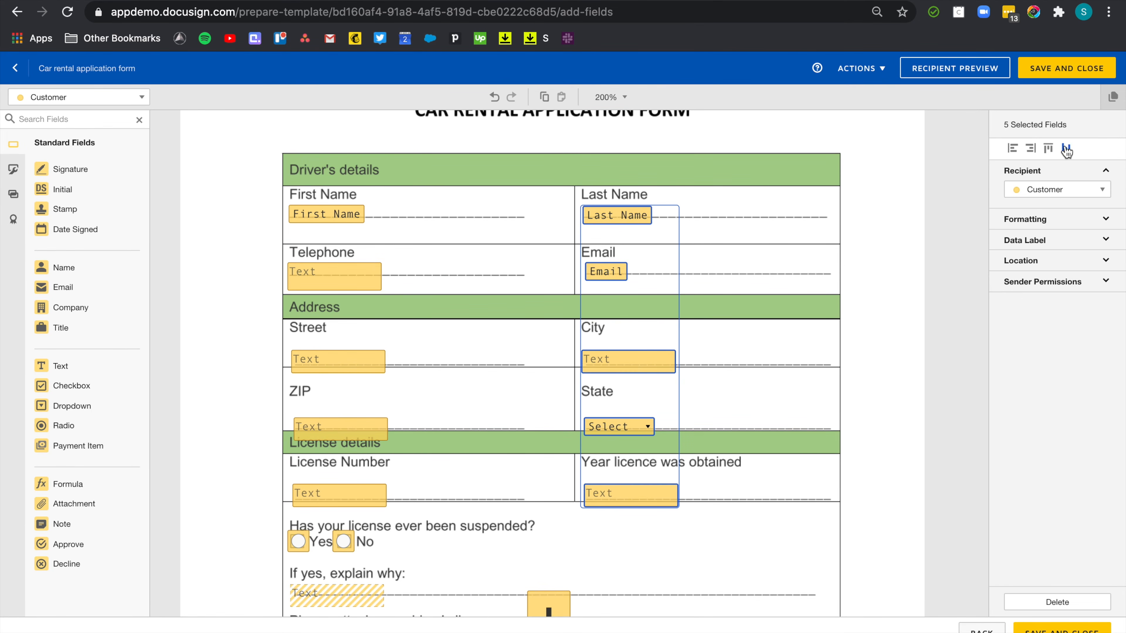
pyautogui.click(1015, 149)
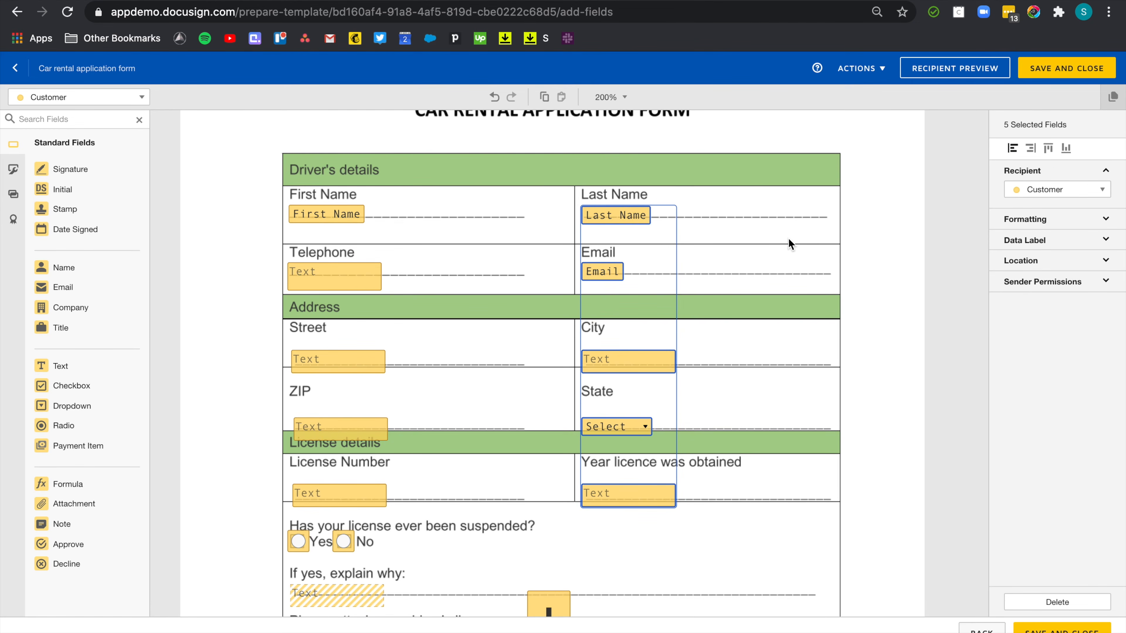
pyautogui.press('Right')
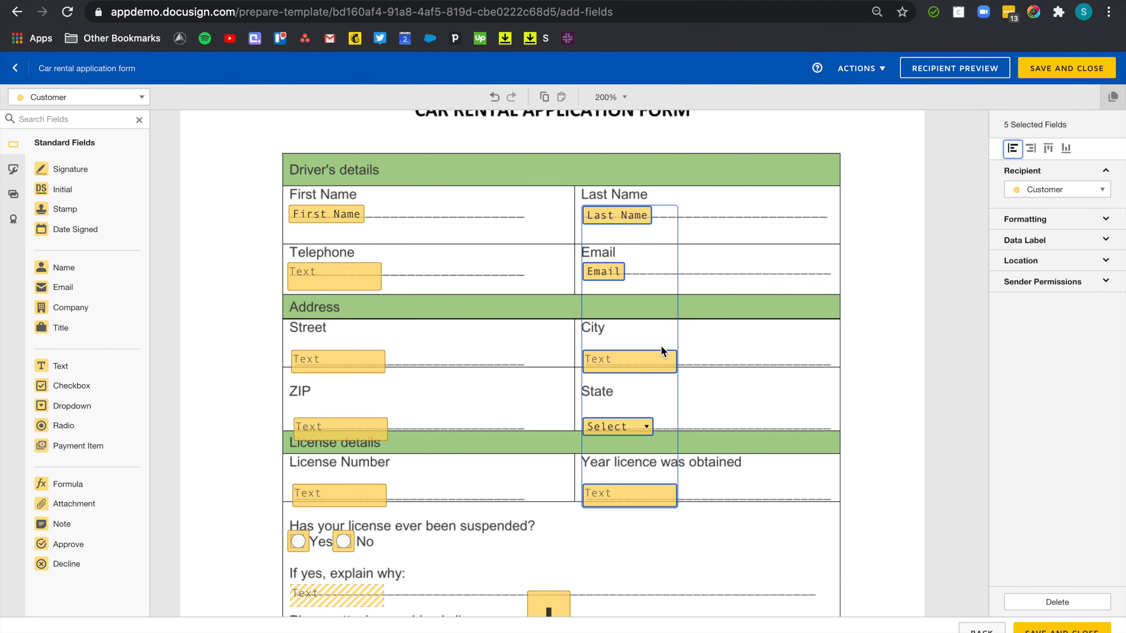
pyautogui.press('Right')
pyautogui.press('Right')
pyautogui.press('Right')
pyautogui.press('Right')
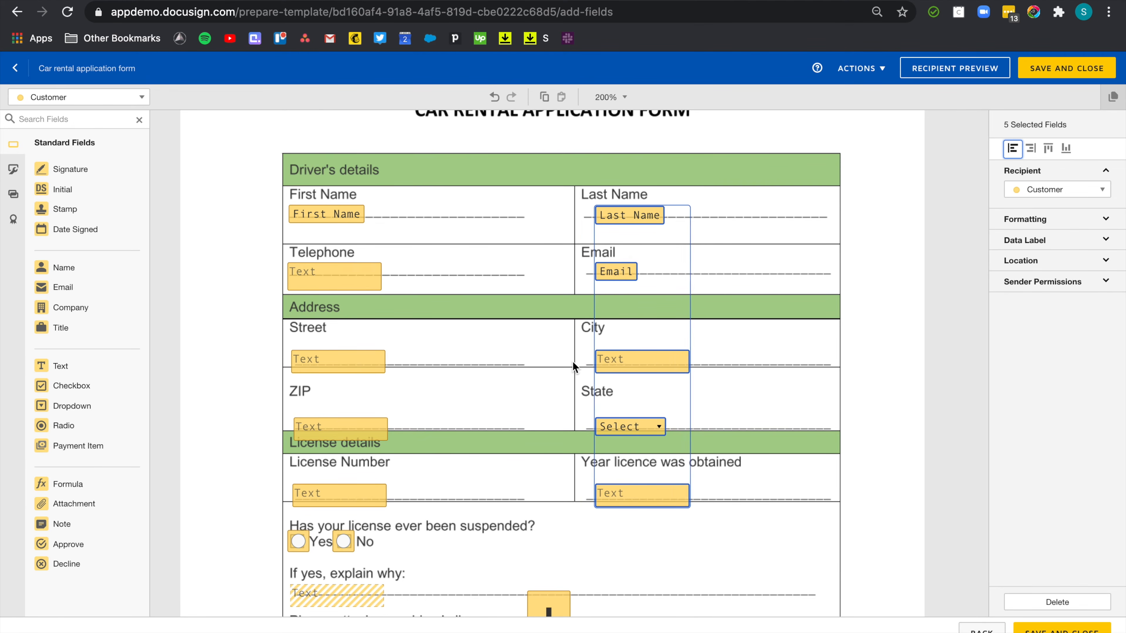
pyautogui.press('Left')
pyautogui.press('Left')
pyautogui.press('Left')
pyautogui.press('Left')
pyautogui.press('Left')
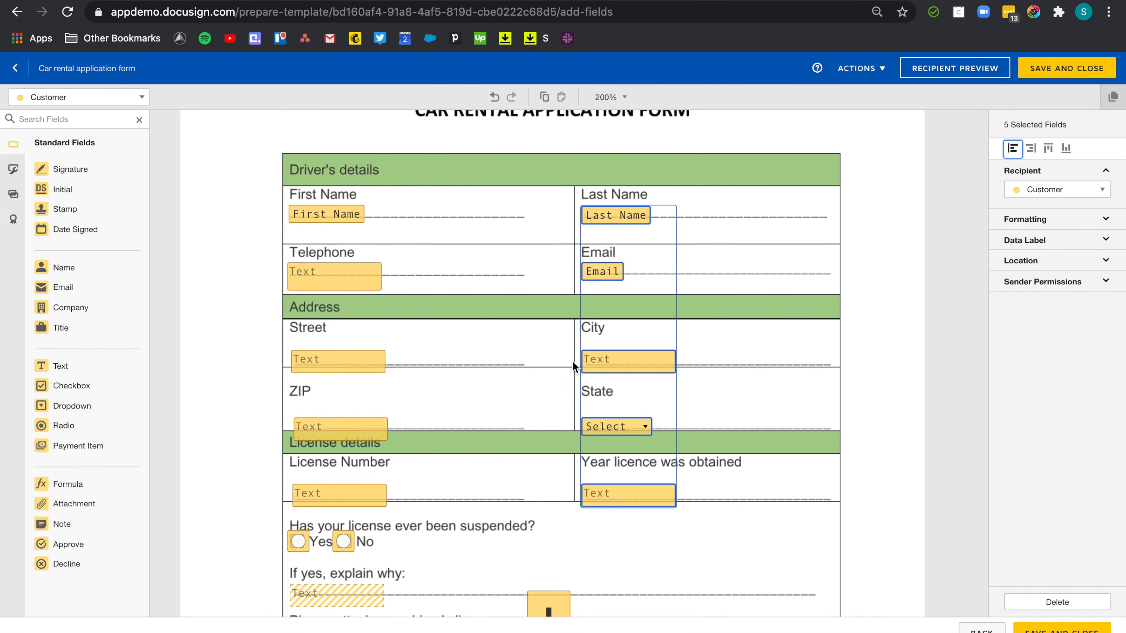
# Left-align the five left-column fields and shift them slightly right.
pyautogui.moveTo(419, 505); pyautogui.dragTo(262, 183)
pyautogui.click(1012, 148)
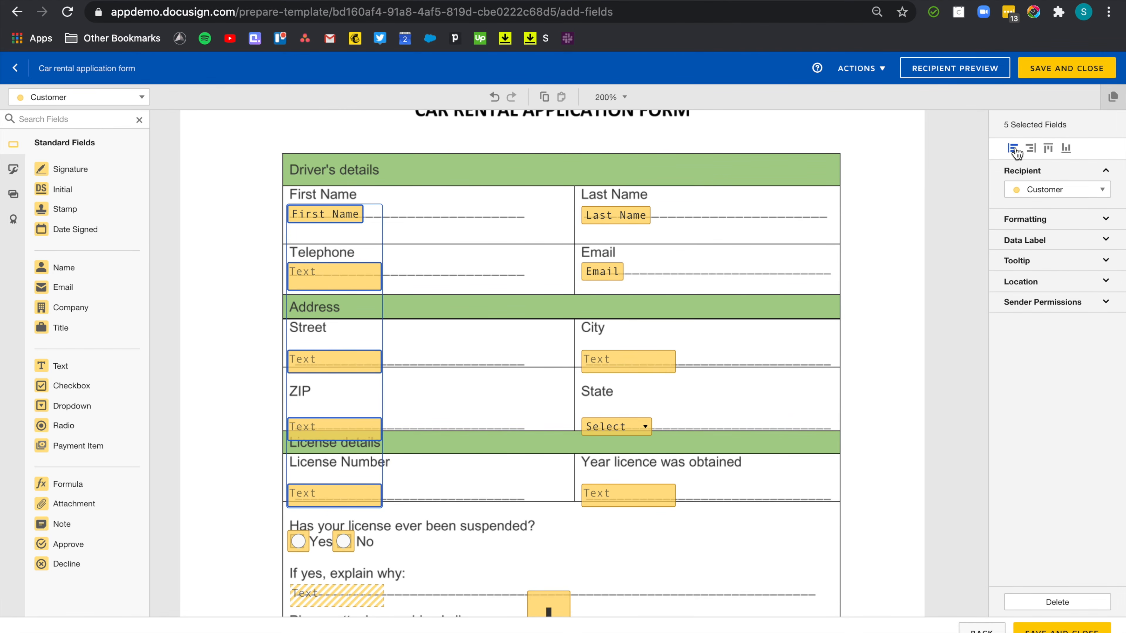
pyautogui.press('Right')
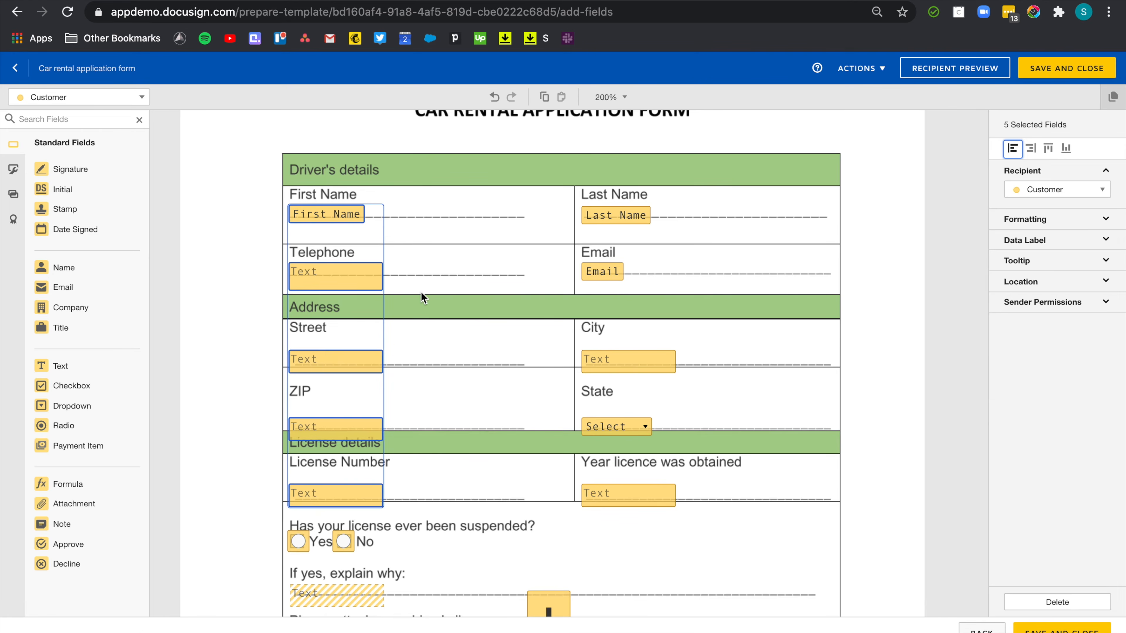
pyautogui.click(464, 315)
# Left-align the sender's and customer's name/date pairs, then save and close the template.
pyautogui.scroll(-5, 463, 376)
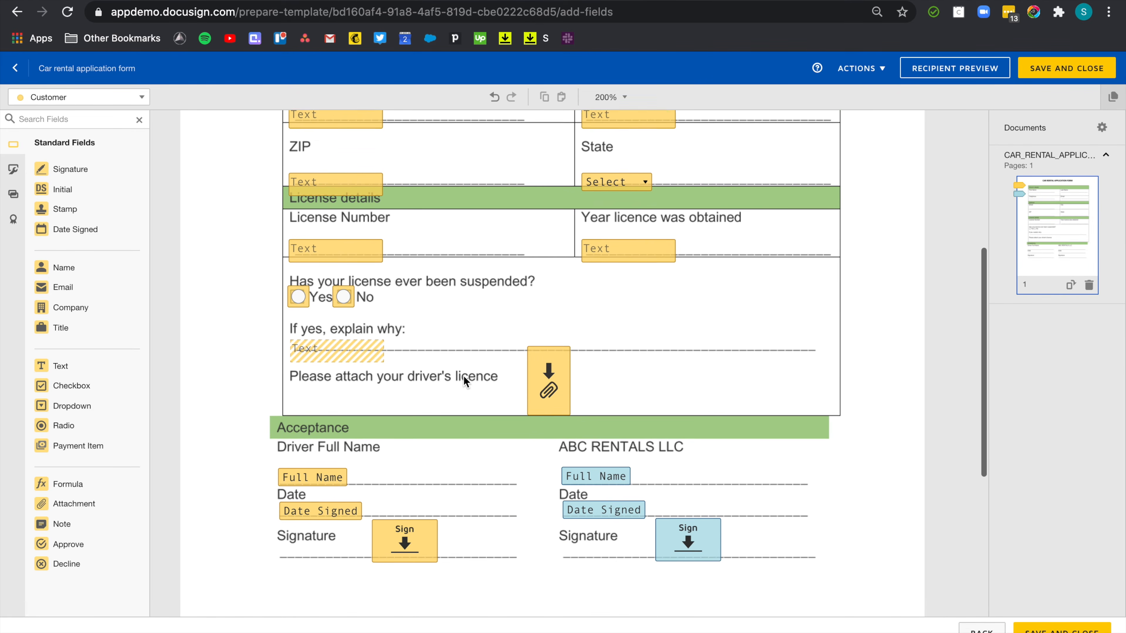
pyautogui.moveTo(611, 528); pyautogui.dragTo(587, 450)
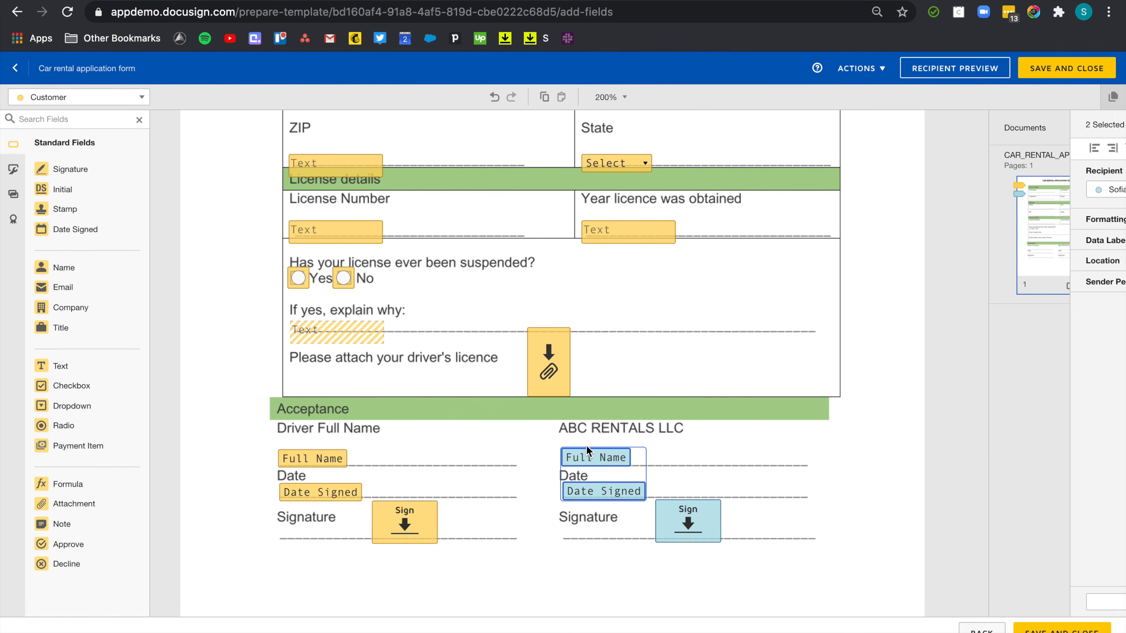
pyautogui.click(1012, 148)
pyautogui.moveTo(329, 512); pyautogui.dragTo(327, 461)
pyautogui.click(1013, 147)
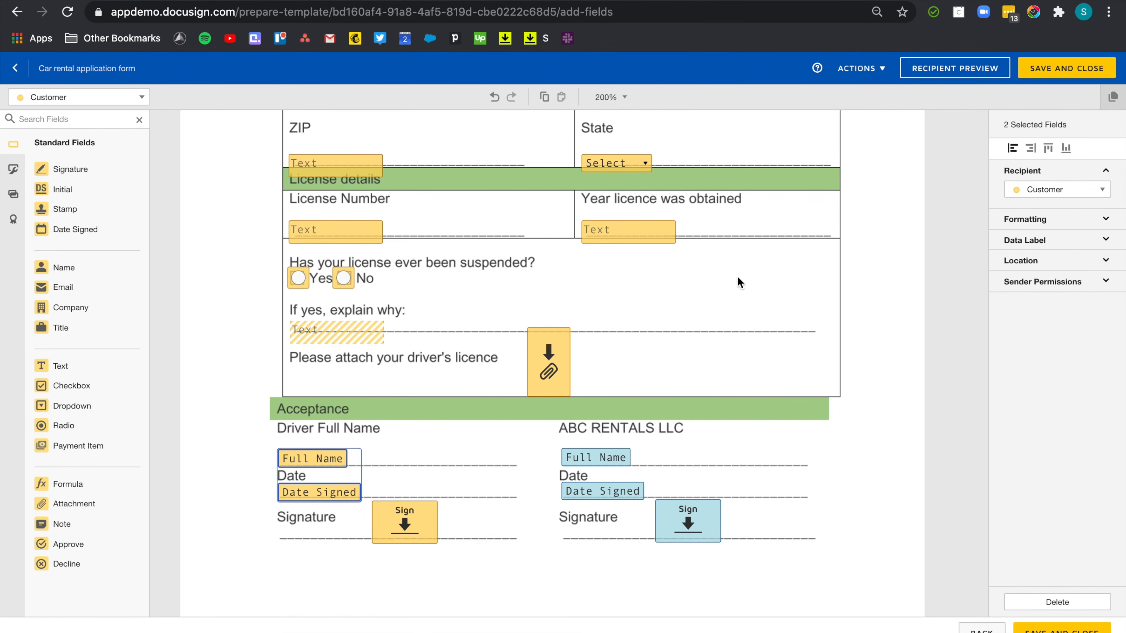
pyautogui.click(676, 317)
pyautogui.click(1093, 67)
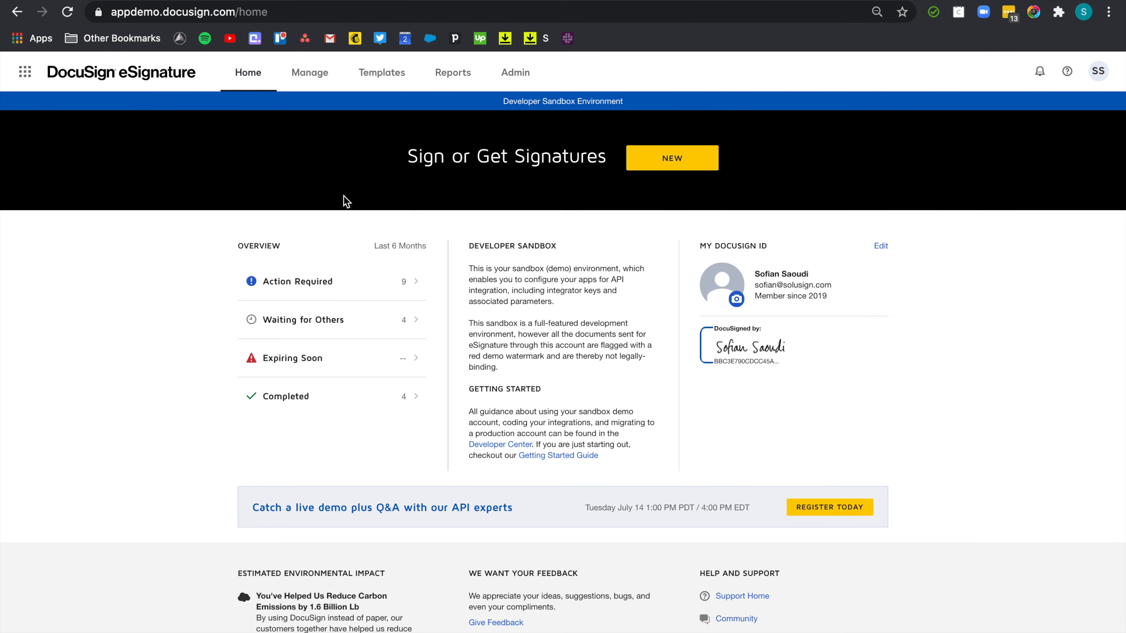
# Use the Car rental application form template from Templates and send the envelope.
pyautogui.click(390, 78)
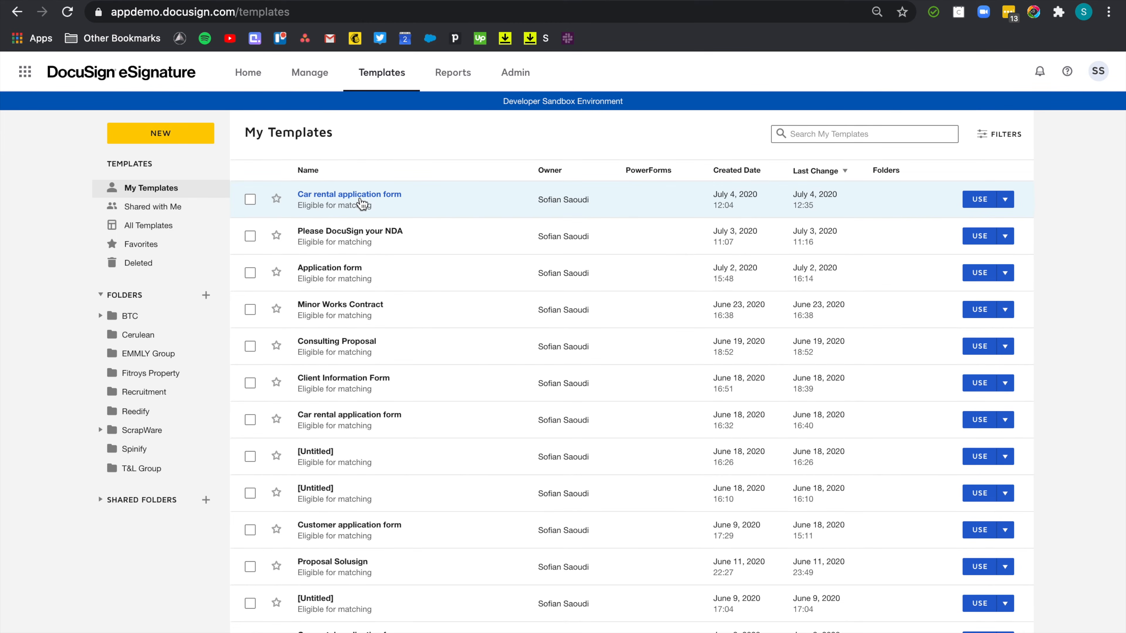
pyautogui.click(980, 200)
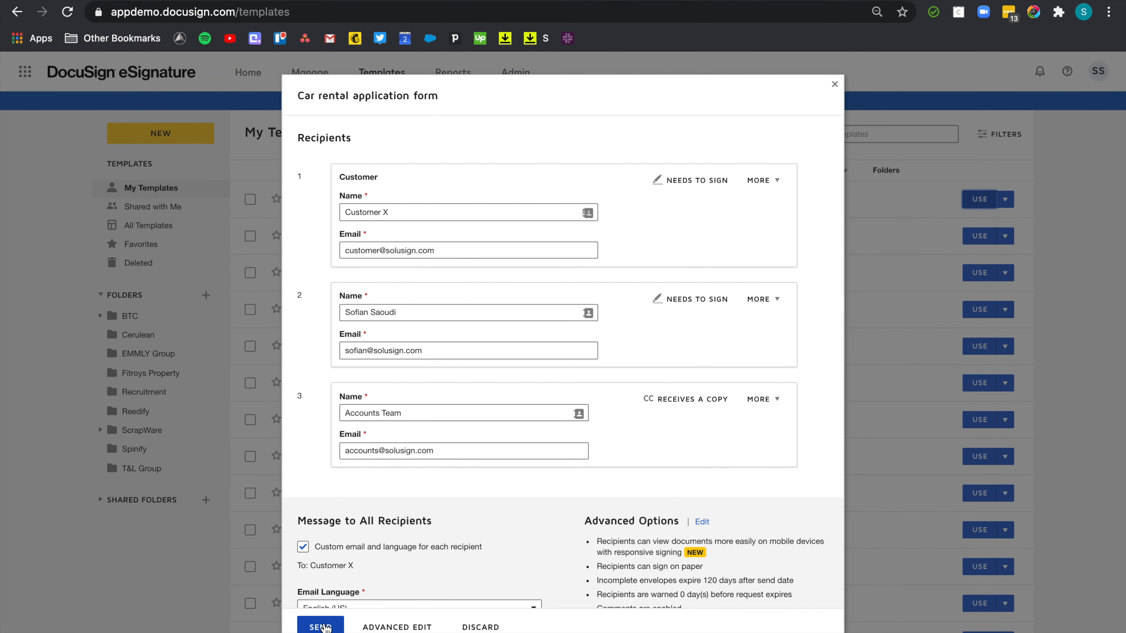
pyautogui.click(322, 627)
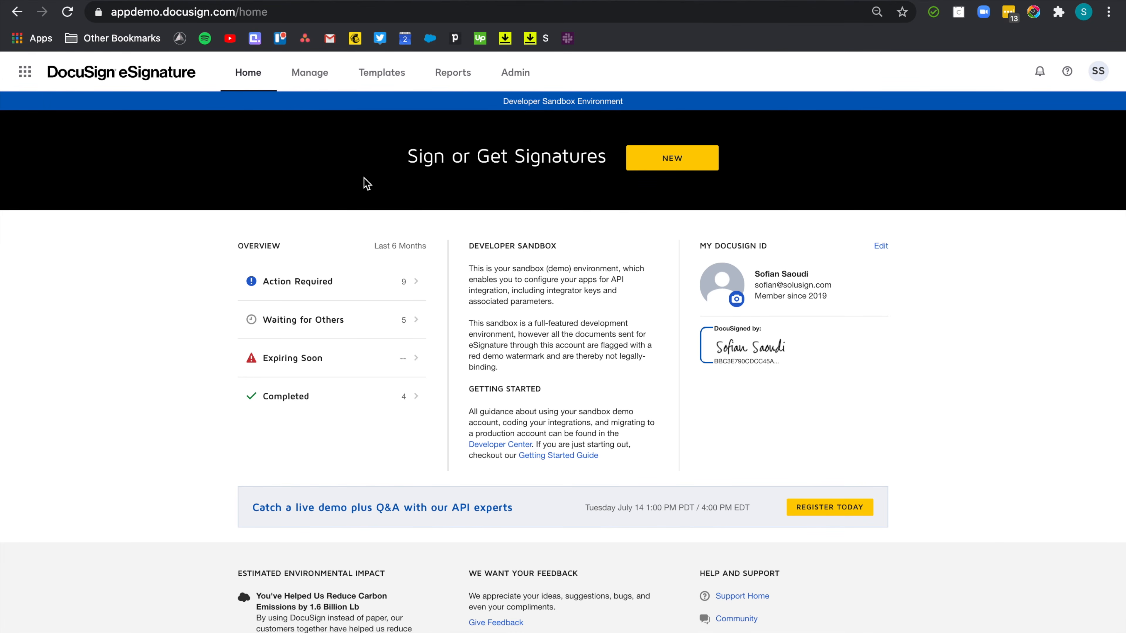
# In a new tab, go to developers.docusign.com and choose CREATE SANDBOX.
pyautogui.press('super+t')
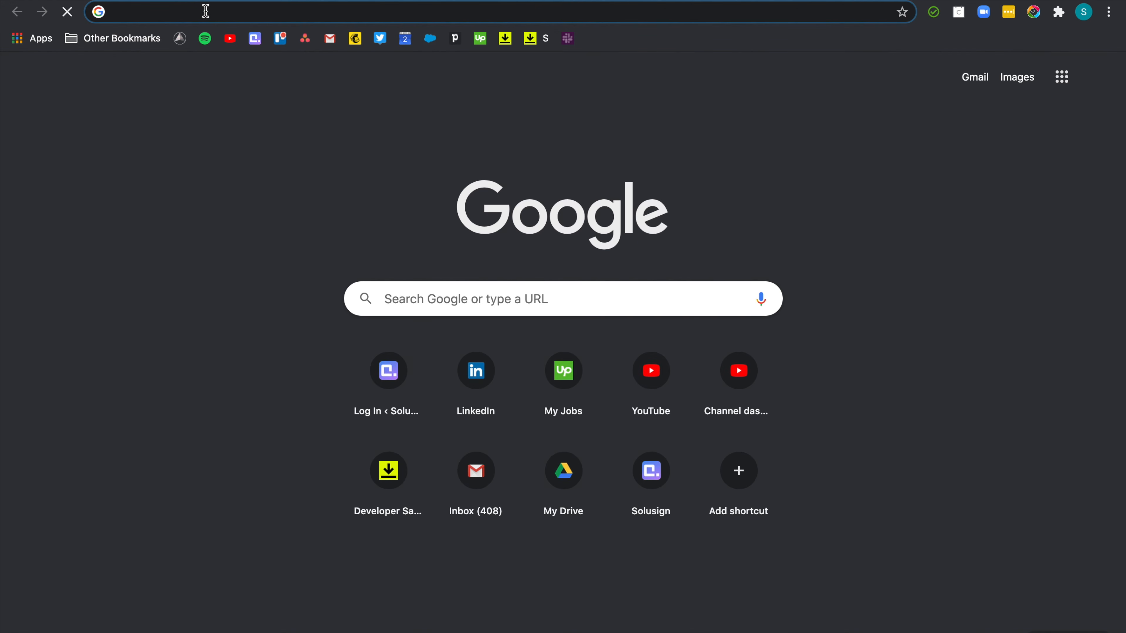
pyautogui.write('developer.docusign.com')
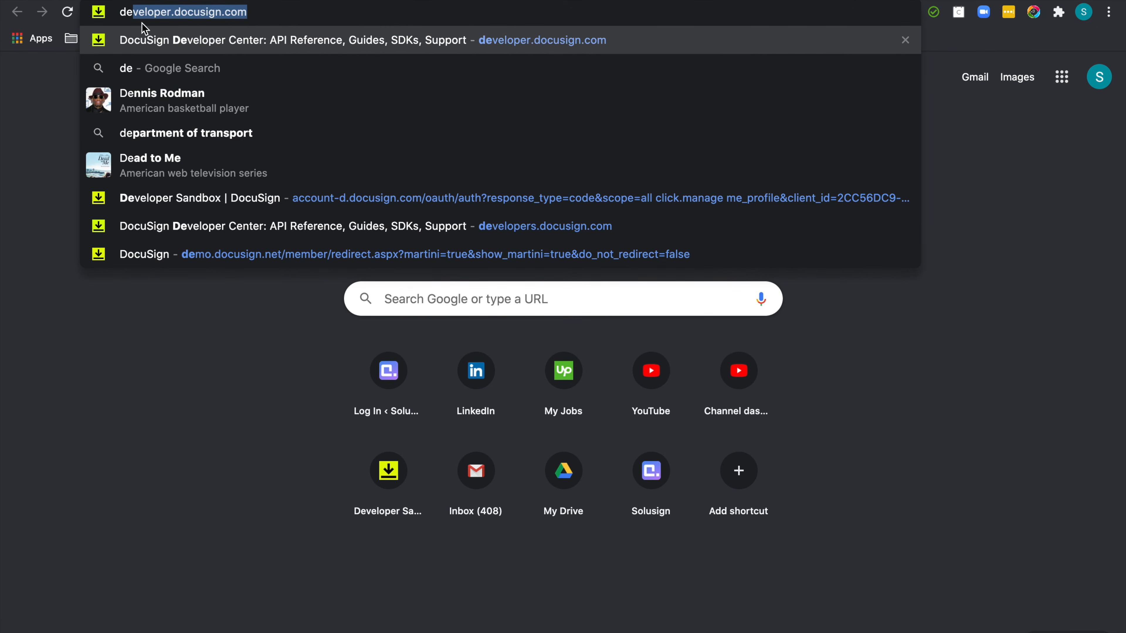
pyautogui.press('Return')
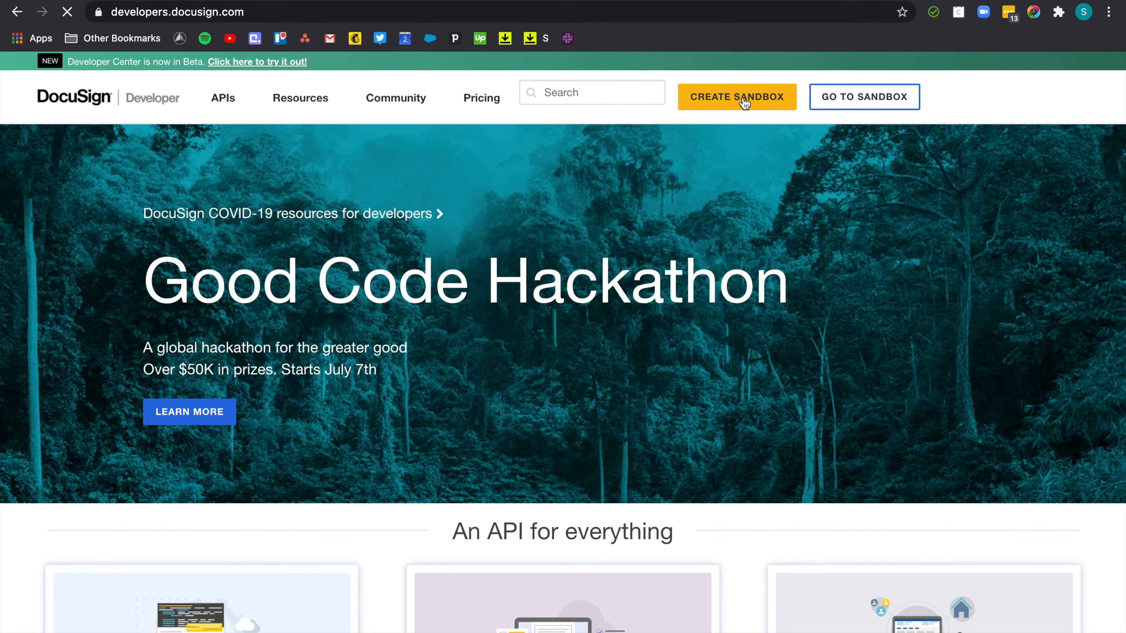
pyautogui.click(746, 103)
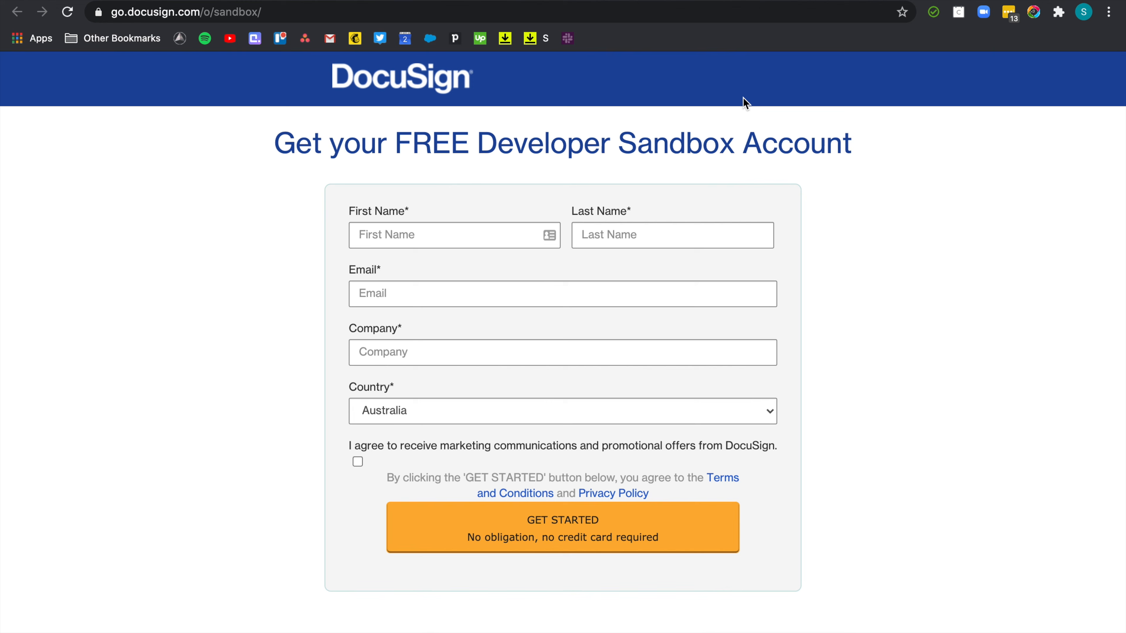